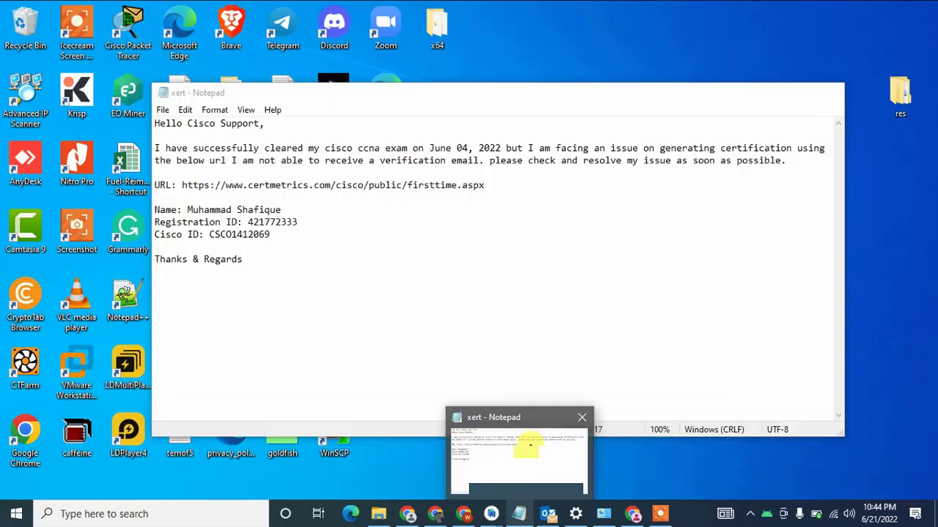
Bring up the xert note and highlight its Registration ID line and Cisco ID line in turn.
{"action": "left_click", "coordinate": [528, 444]}
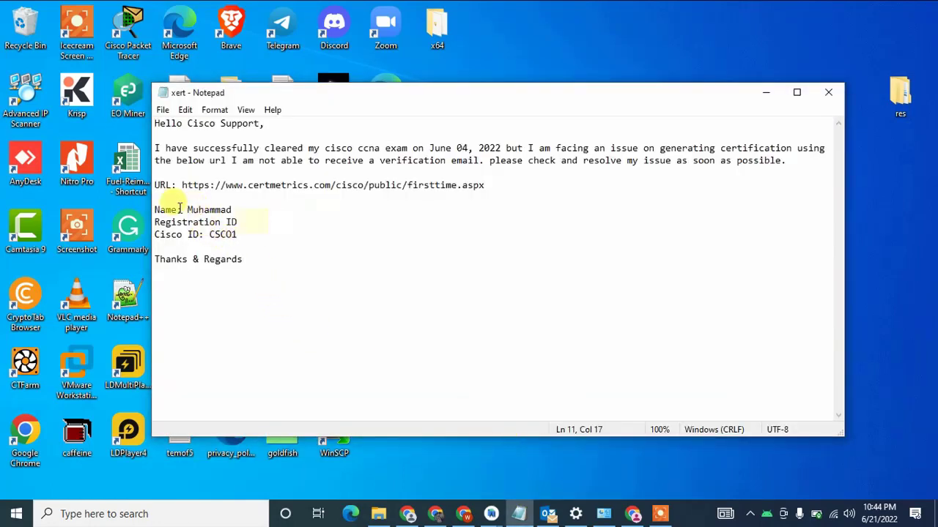
{"action": "mouse_move", "coordinate": [155, 210]}
{"action": "left_mouse_down"}
{"action": "mouse_move", "coordinate": [271, 192]}
{"action": "mouse_move", "coordinate": [271, 221]}
{"action": "mouse_move", "coordinate": [154, 224]}
{"action": "left_mouse_up"}
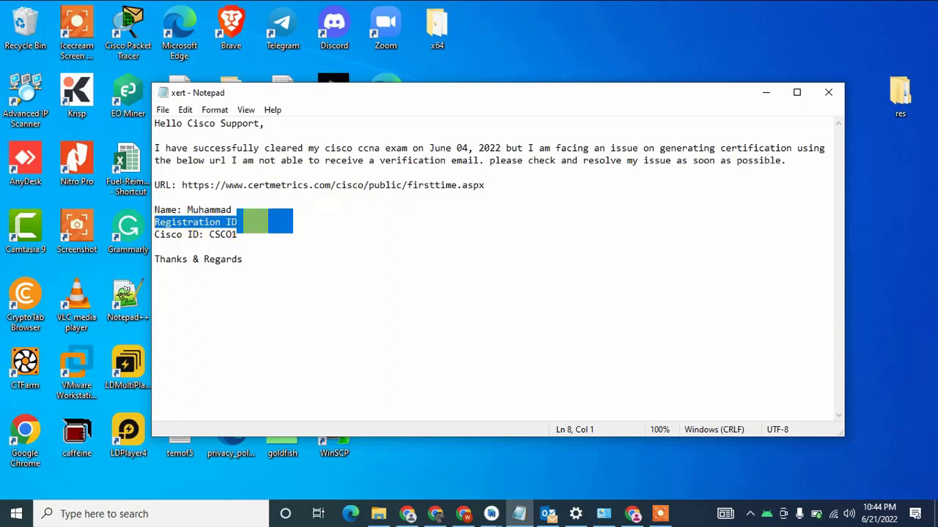
{"action": "left_click", "coordinate": [203, 245]}
{"action": "left_click", "coordinate": [156, 234], "text": "shift"}
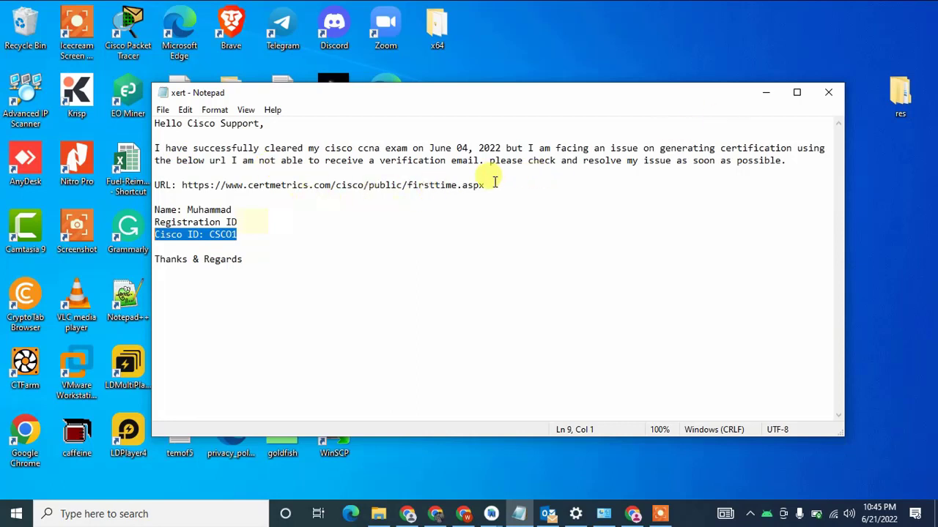
Copy the certmetrics.com/cisco/public/firsttime.aspx URL line from the note, search Google for it in Chrome, and open the matching certmetrics.com result.
{"action": "left_click_drag", "start_coordinate": [484, 186], "coordinate": [156, 189]}
{"action": "key", "text": "ctrl+c"}
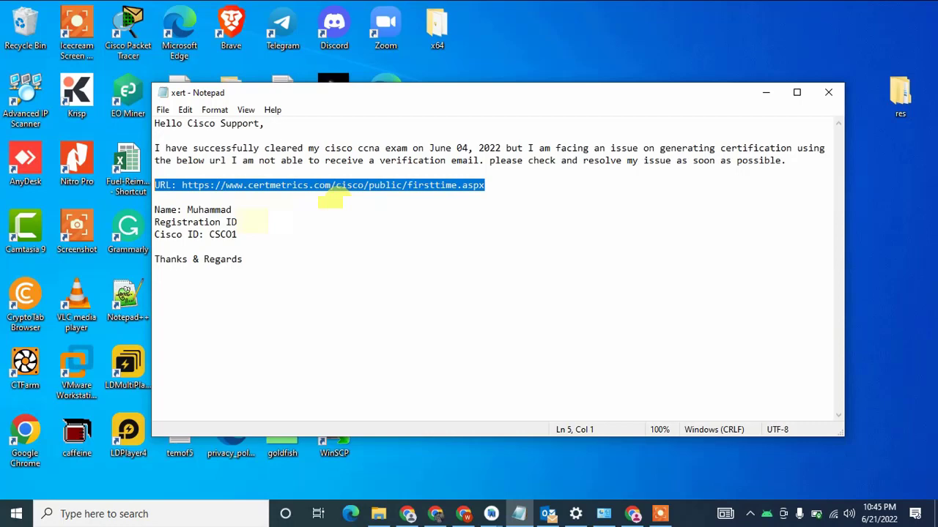
{"action": "left_click", "coordinate": [466, 516]}
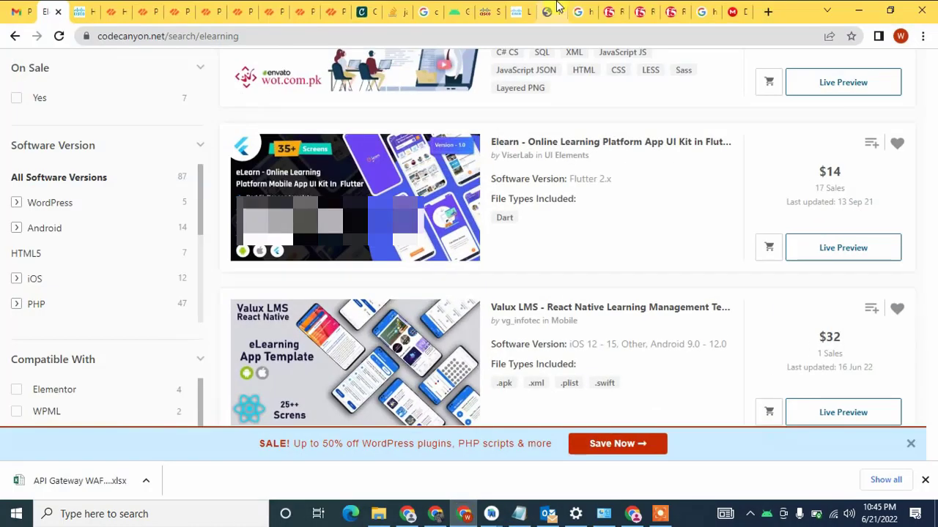
{"action": "left_click", "coordinate": [859, 11]}
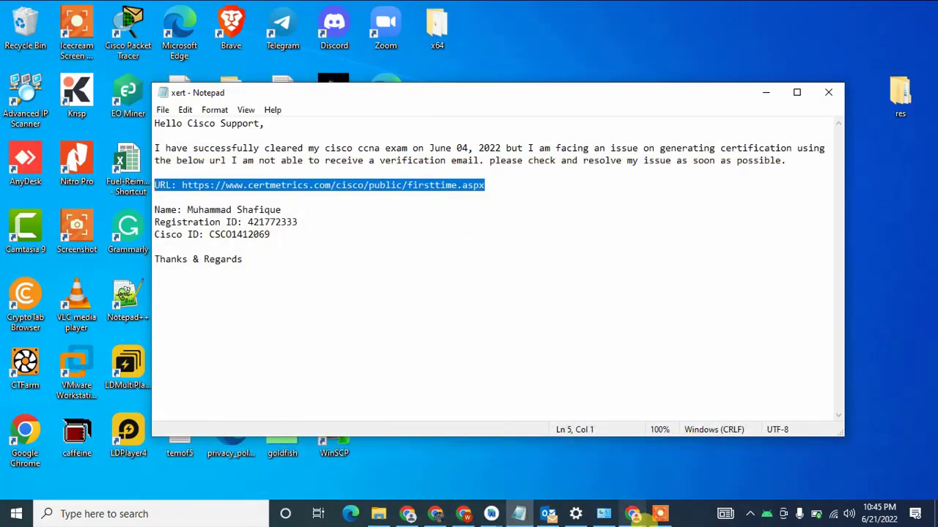
{"action": "left_click", "coordinate": [632, 516]}
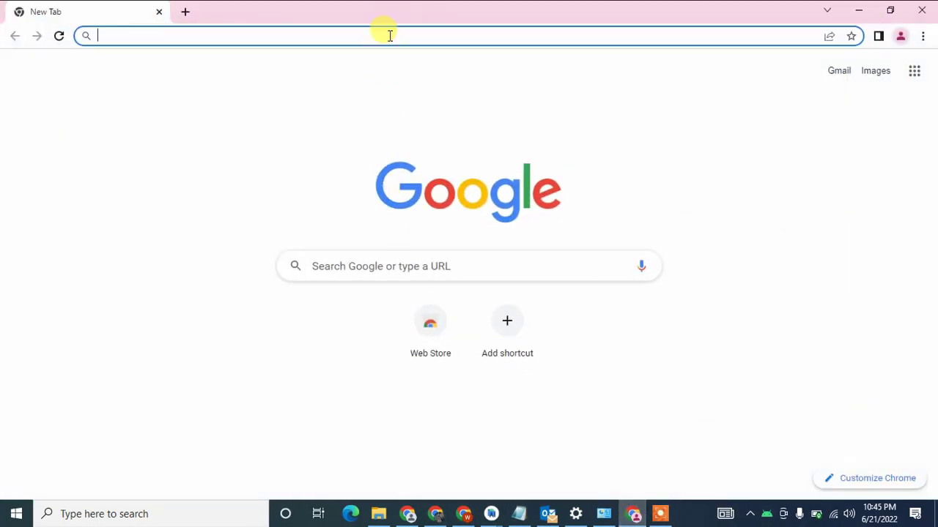
{"action": "key", "text": "ctrl+v"}
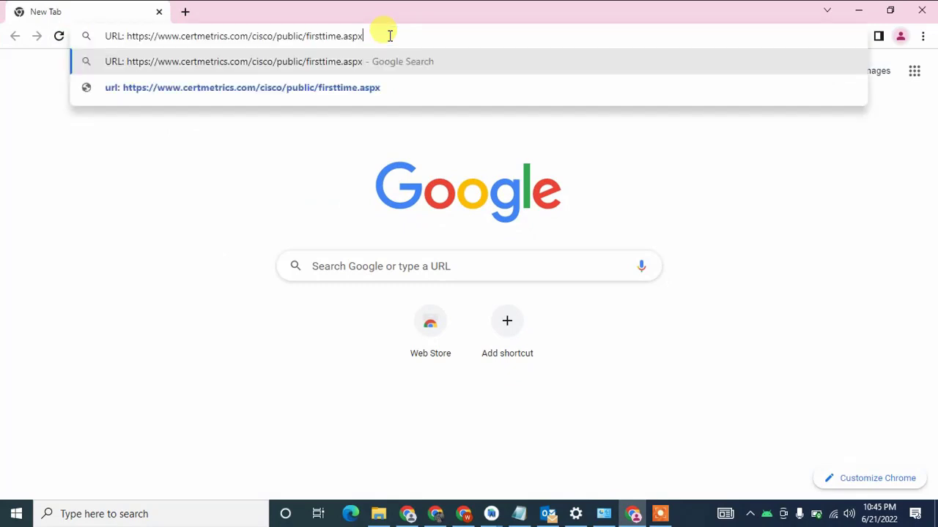
{"action": "key", "text": "Return"}
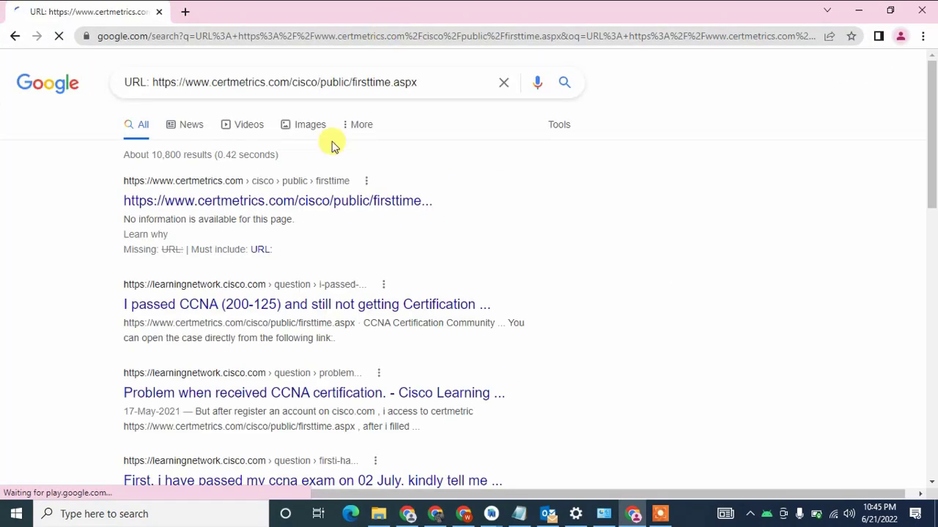
{"action": "left_click", "coordinate": [258, 205]}
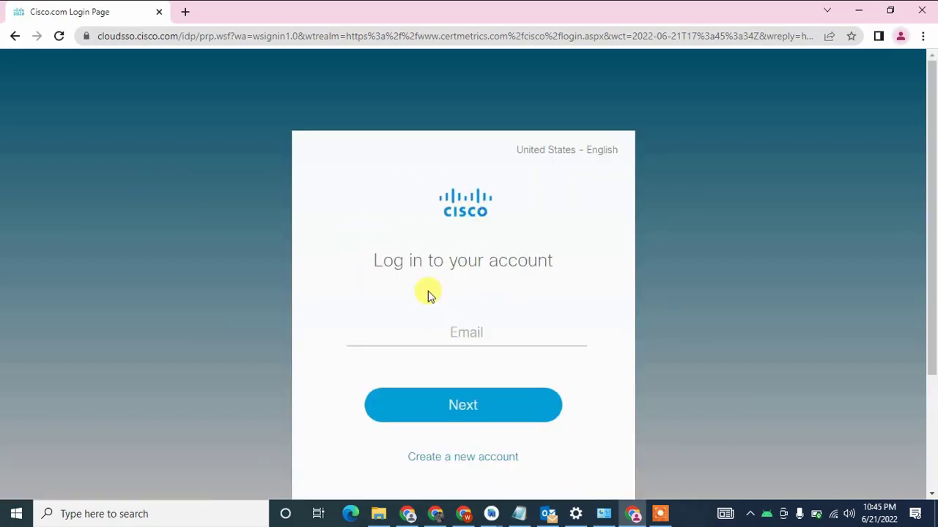
{"action": "left_click", "coordinate": [456, 338]}
{"action": "left_click", "coordinate": [469, 336]}
{"action": "left_click", "coordinate": [429, 339]}
{"action": "left_click", "coordinate": [661, 510]}
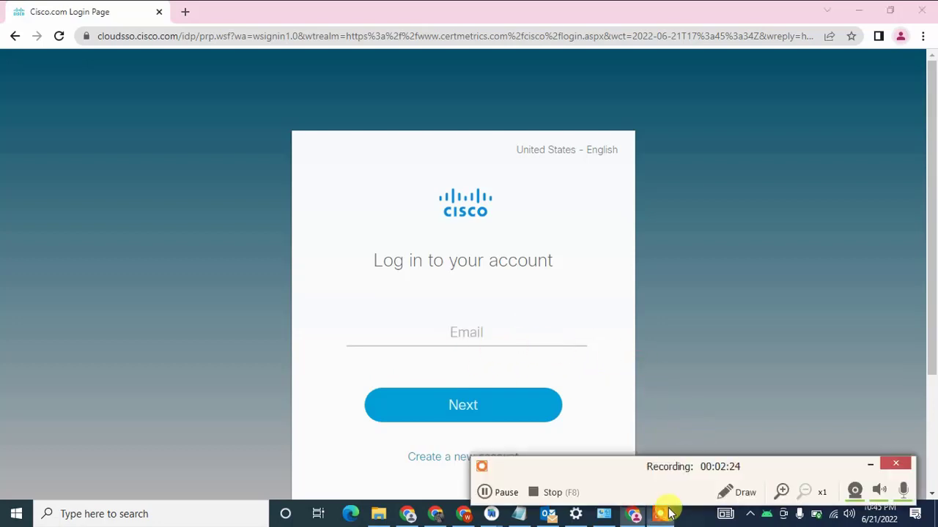
{"action": "left_click", "coordinate": [485, 492]}
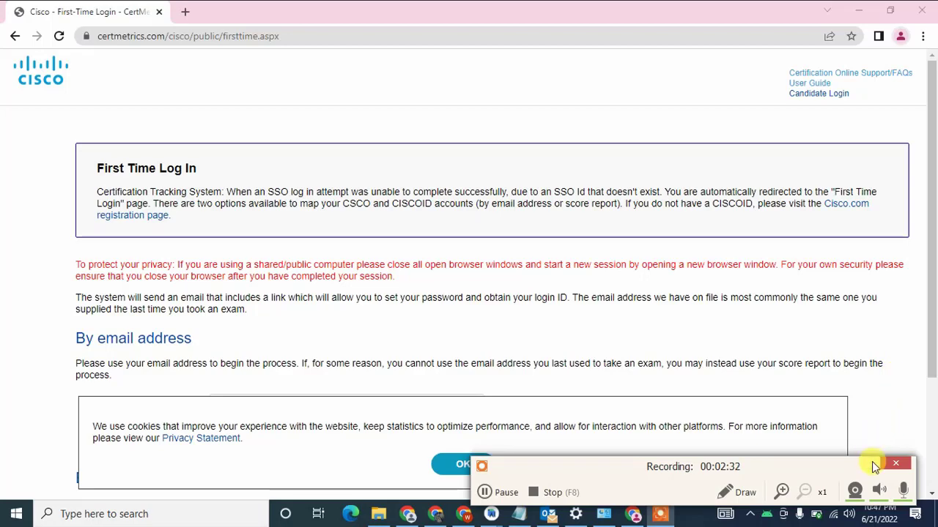
{"action": "left_click", "coordinate": [874, 464]}
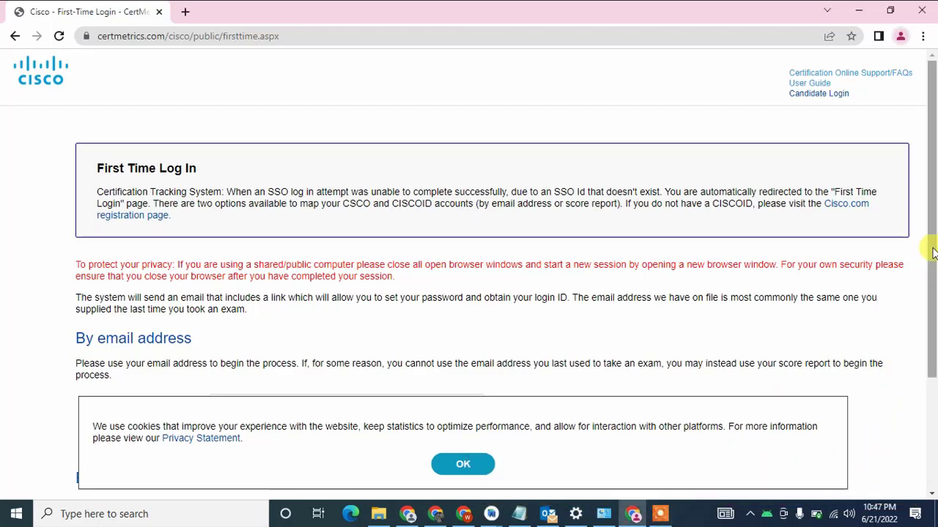
Accept the cookie notice and look through the email address and score report options on the First Time Log In page.
{"action": "left_click_drag", "start_coordinate": [932, 252], "coordinate": [931, 340]}
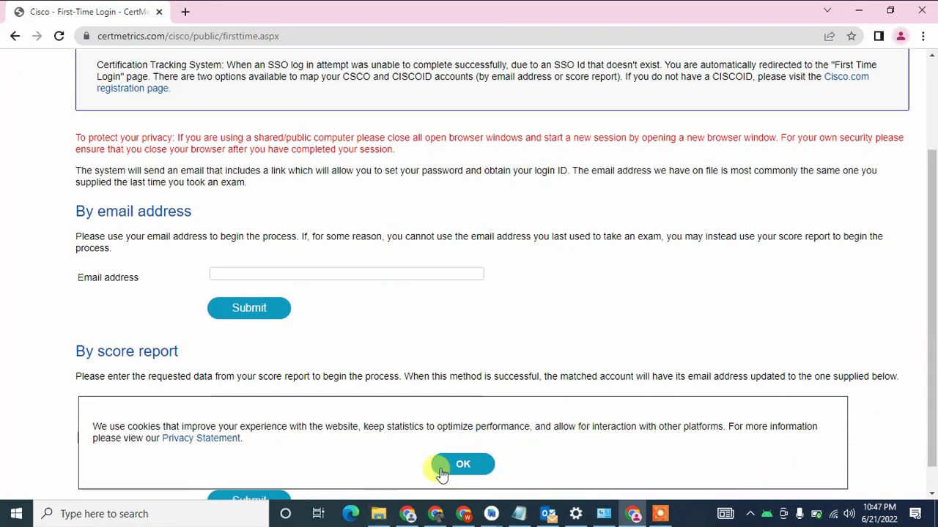
{"action": "left_click", "coordinate": [462, 465]}
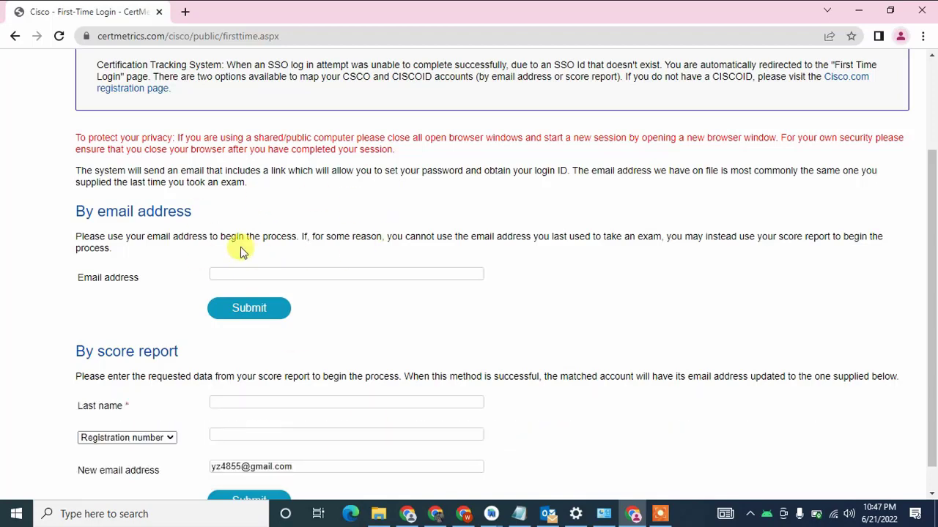
{"action": "scroll", "coordinate": [241, 251], "scroll_direction": "up", "scroll_amount": 2}
{"action": "scroll", "coordinate": [183, 263], "scroll_direction": "down", "scroll_amount": 2}
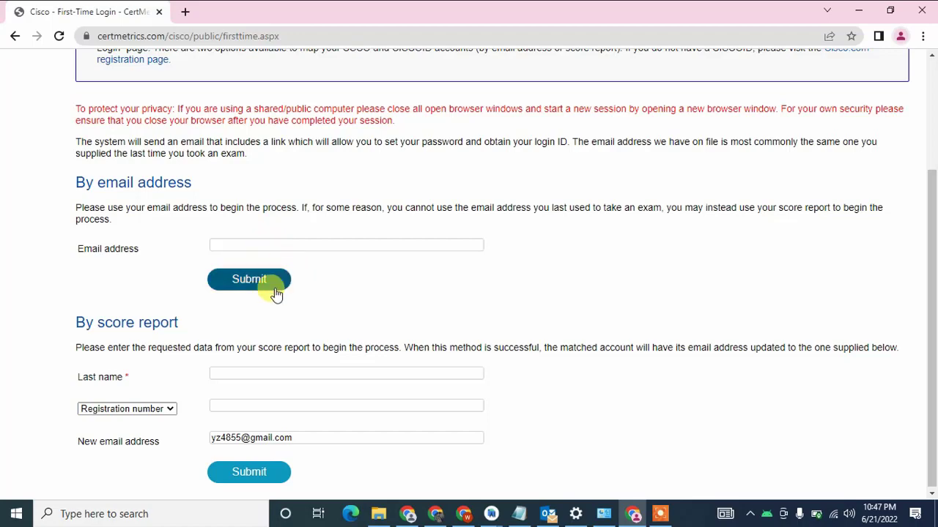
{"action": "scroll", "coordinate": [264, 203], "scroll_direction": "up", "scroll_amount": 2}
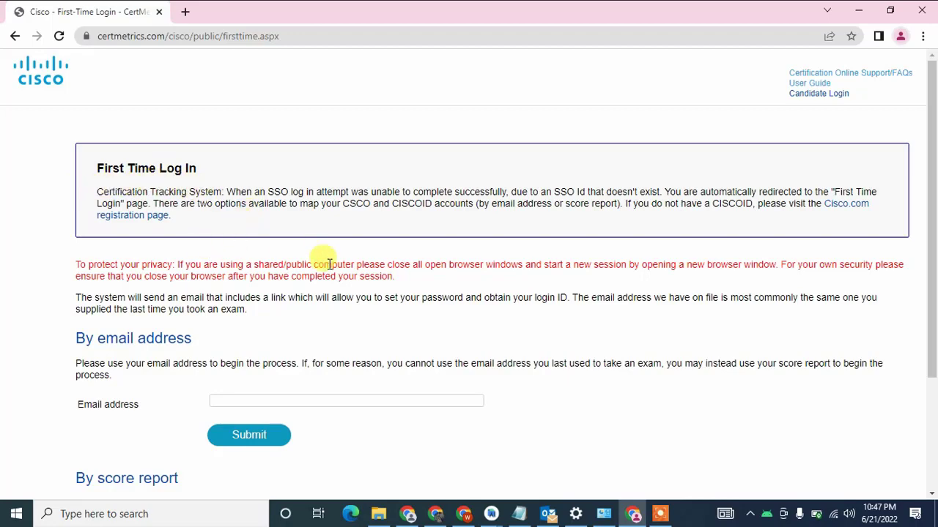
{"action": "scroll", "coordinate": [326, 261], "scroll_direction": "down", "scroll_amount": 2}
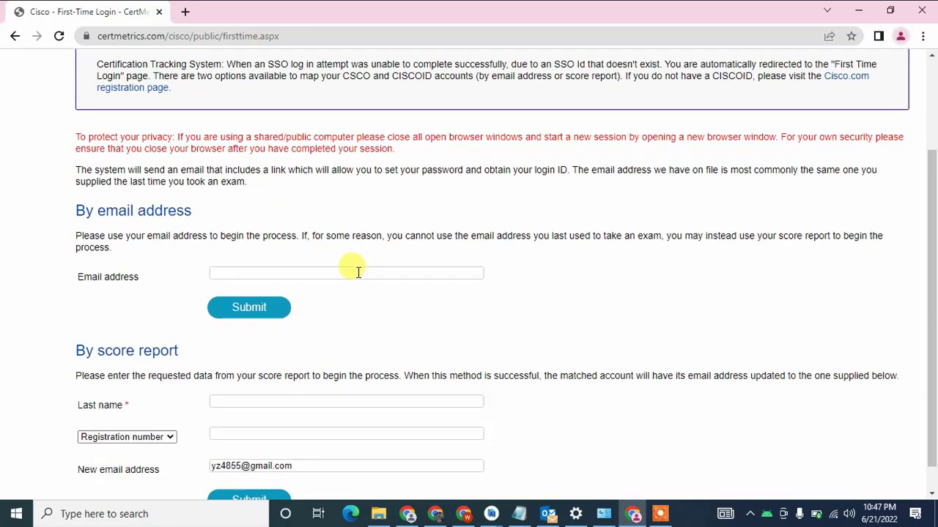
Fill in the candidate's email address in the By email address section and submit that form.
{"action": "left_click", "coordinate": [325, 274]}
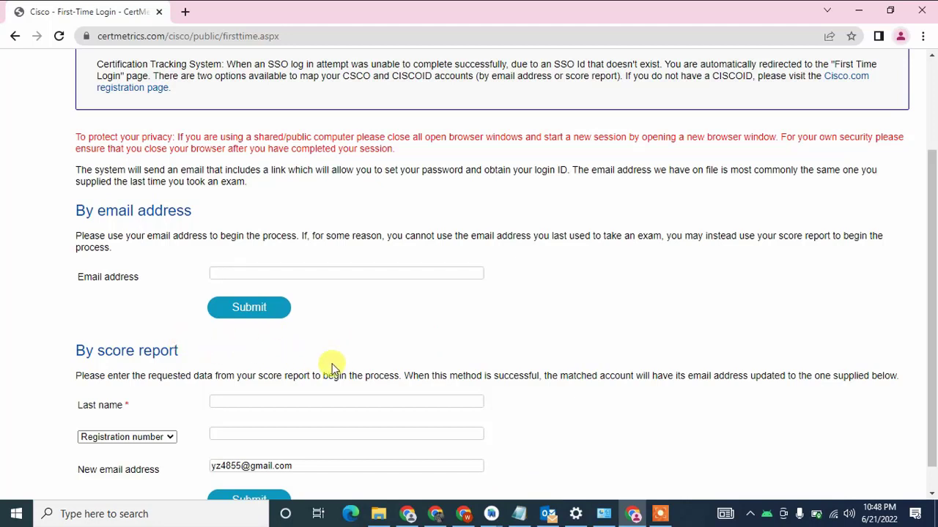
{"action": "left_click", "coordinate": [288, 277]}
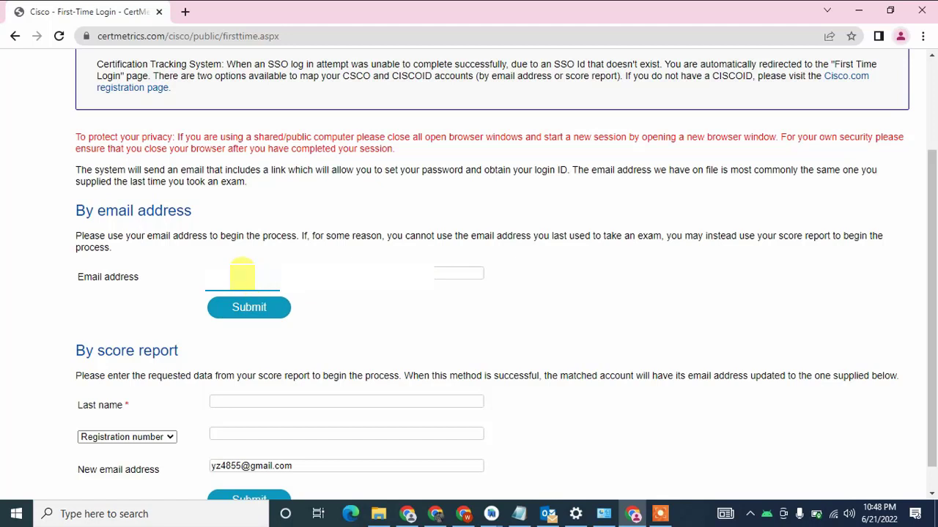
{"action": "left_click", "coordinate": [241, 276]}
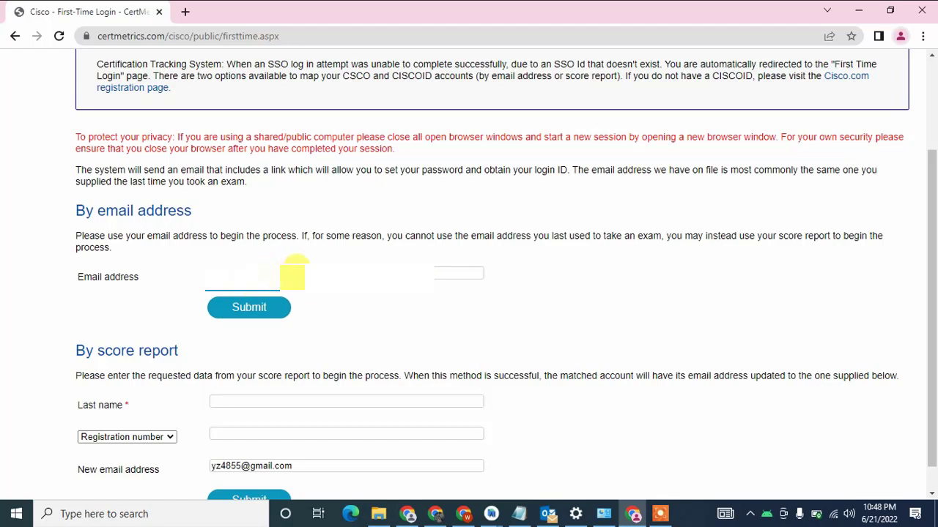
{"action": "left_click", "coordinate": [240, 311]}
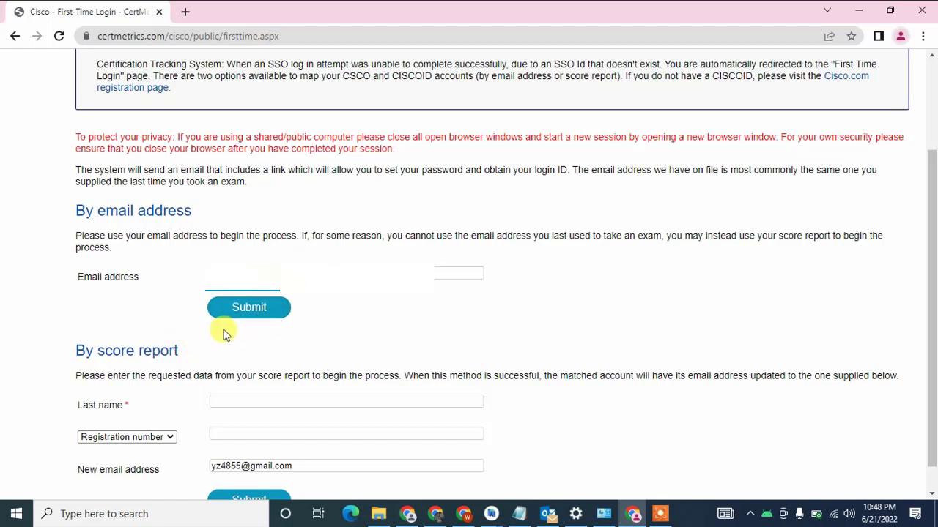
{"action": "left_click", "coordinate": [249, 311]}
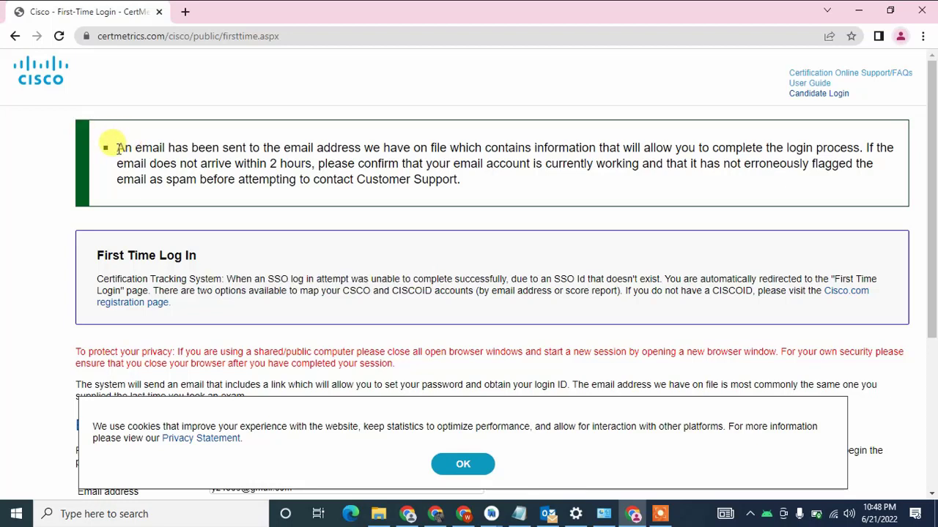
Highlight and read the full notice shown above the First Time Log In section.
{"action": "left_click_drag", "start_coordinate": [118, 149], "coordinate": [483, 146]}
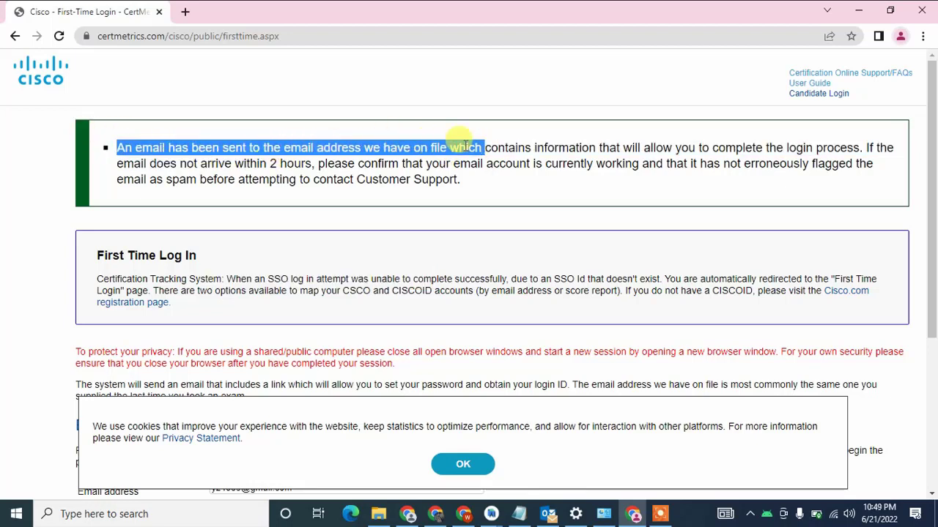
{"action": "left_click", "coordinate": [462, 179]}
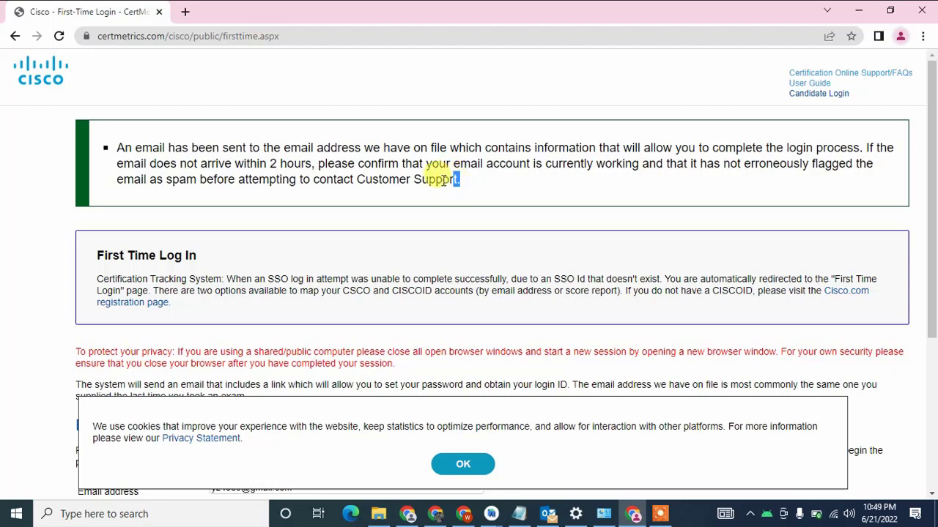
{"action": "left_click_drag", "start_coordinate": [460, 179], "coordinate": [119, 147]}
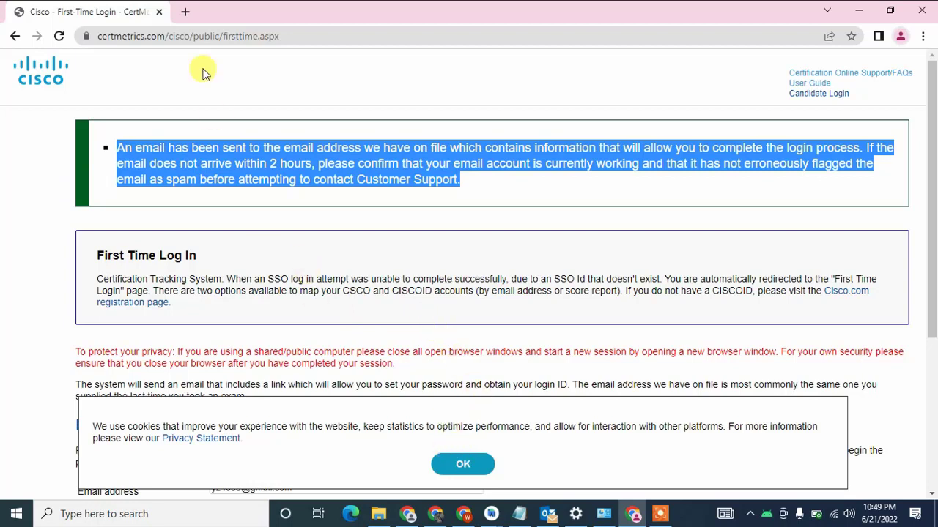
{"action": "left_click", "coordinate": [186, 13]}
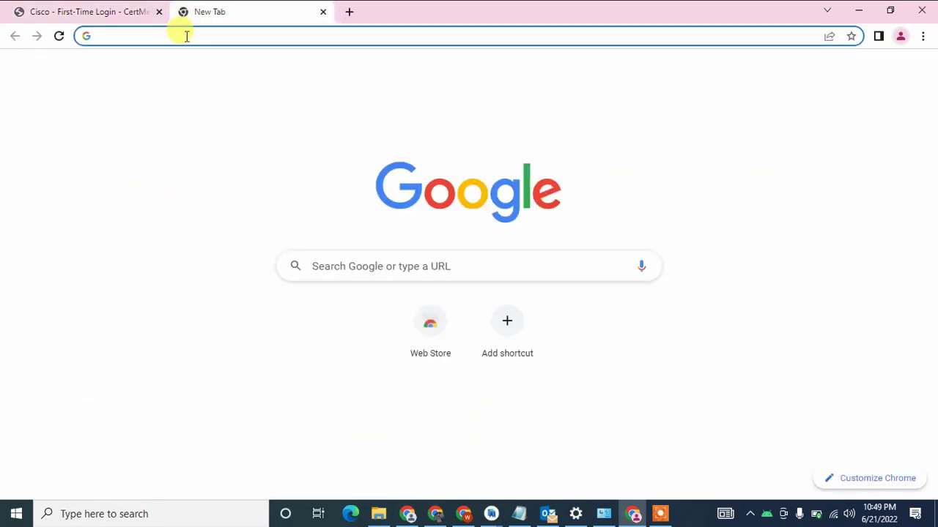
{"action": "type", "text": "cer"}
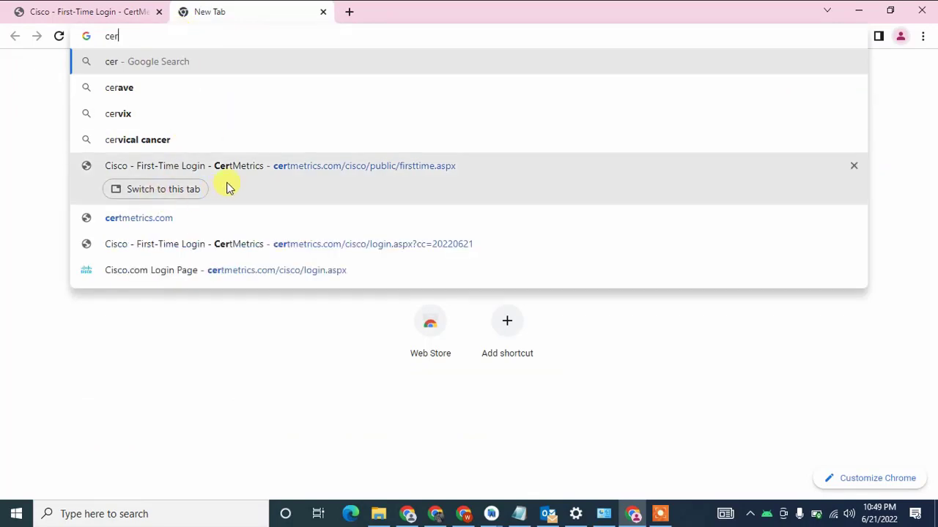
{"action": "left_click", "coordinate": [187, 375]}
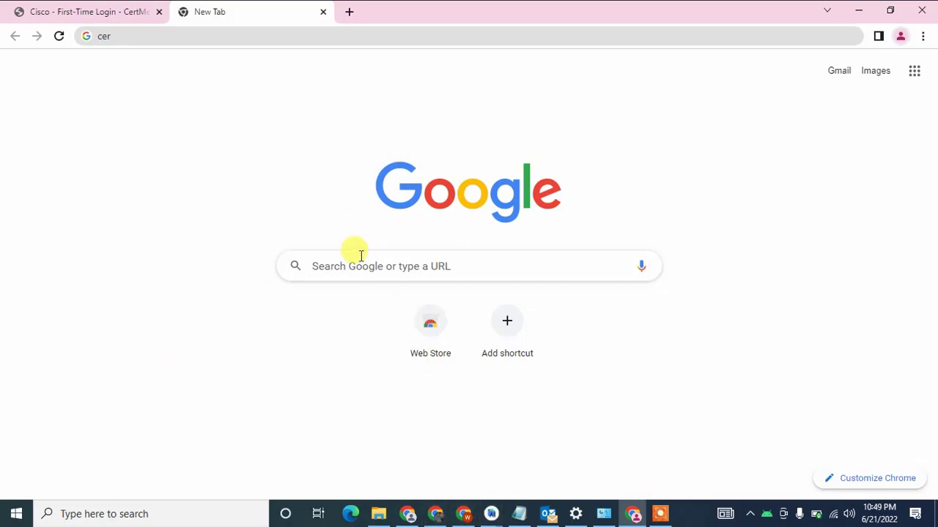
{"action": "left_click", "coordinate": [659, 512]}
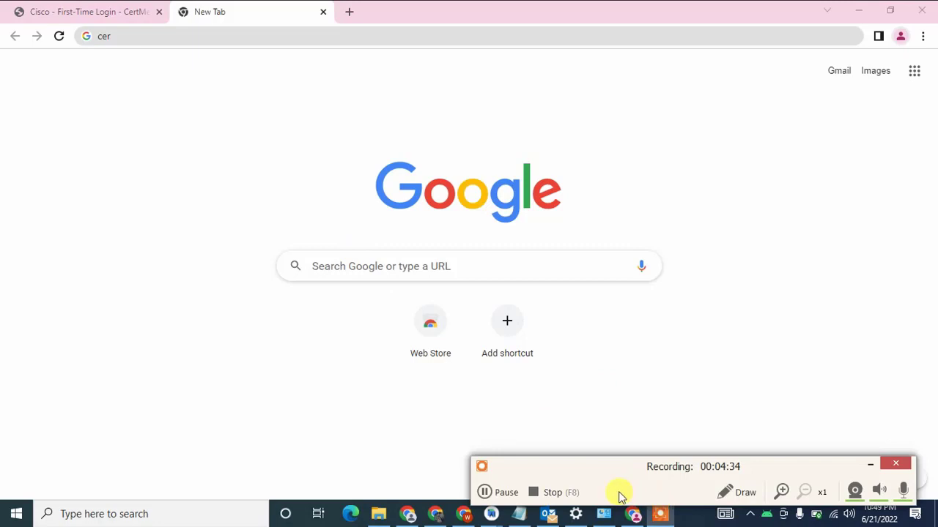
{"action": "left_click", "coordinate": [502, 492]}
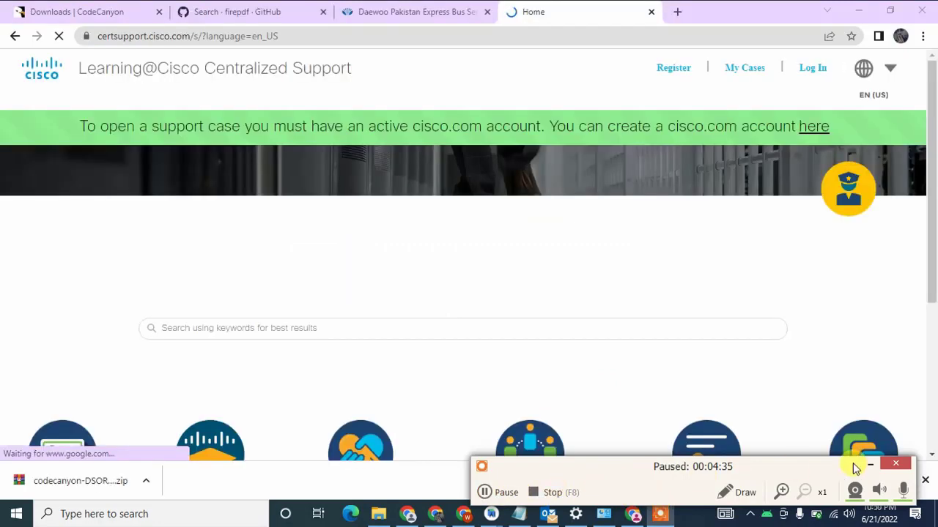
{"action": "key", "text": "F9"}
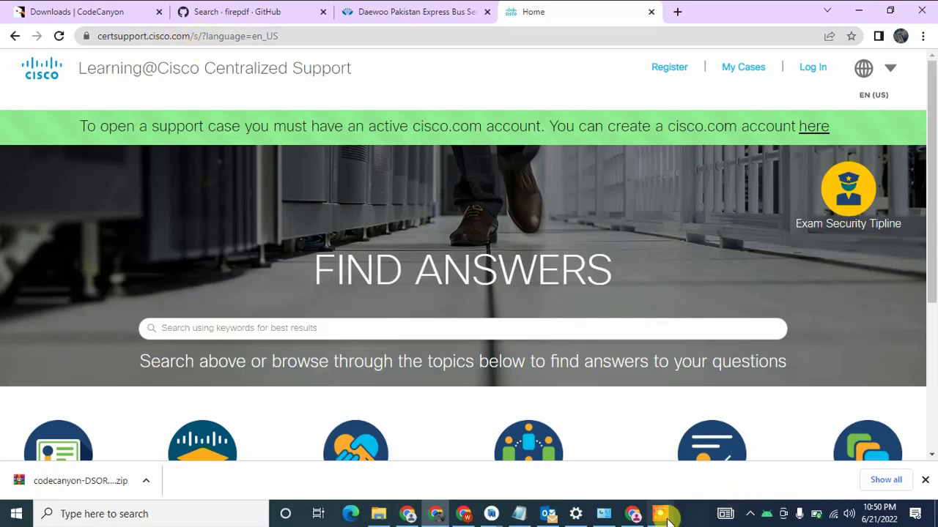
{"action": "mouse_move", "coordinate": [662, 509]}
{"action": "left_click", "coordinate": [495, 498]}
{"action": "left_click", "coordinate": [485, 494]}
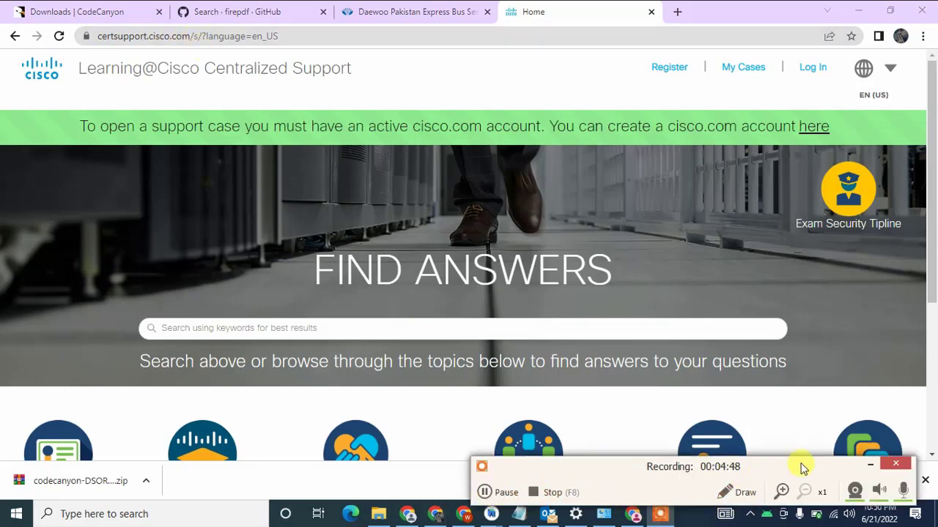
{"action": "left_click", "coordinate": [872, 464]}
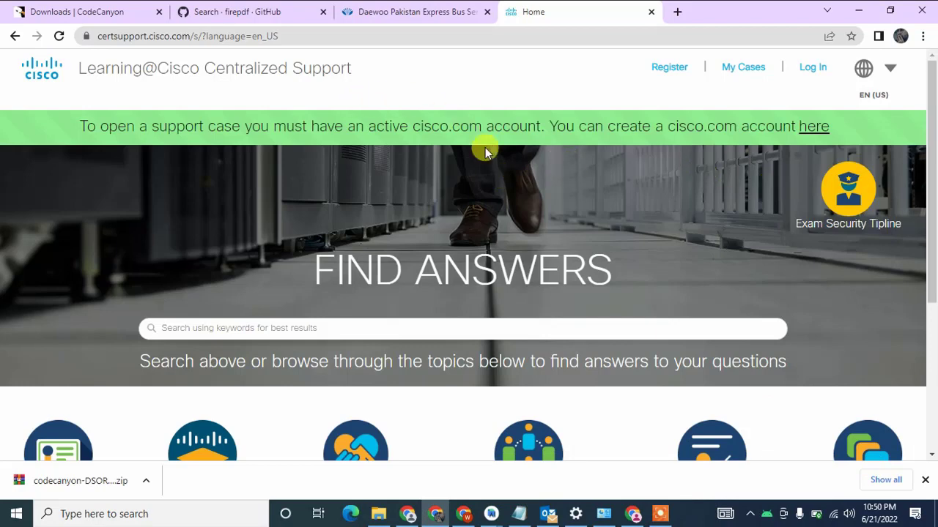
Open the account login page from the Learning@Cisco Centralized Support site.
{"action": "left_click", "coordinate": [815, 70]}
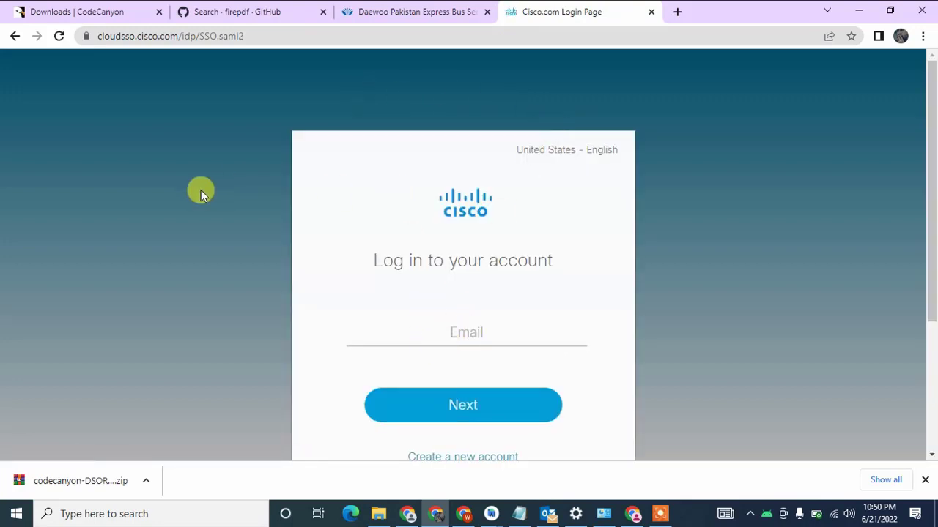
Return from the Cisco login page to the Learning@Cisco Centralized Support home page and copy its web address.
{"action": "left_click", "coordinate": [346, 34]}
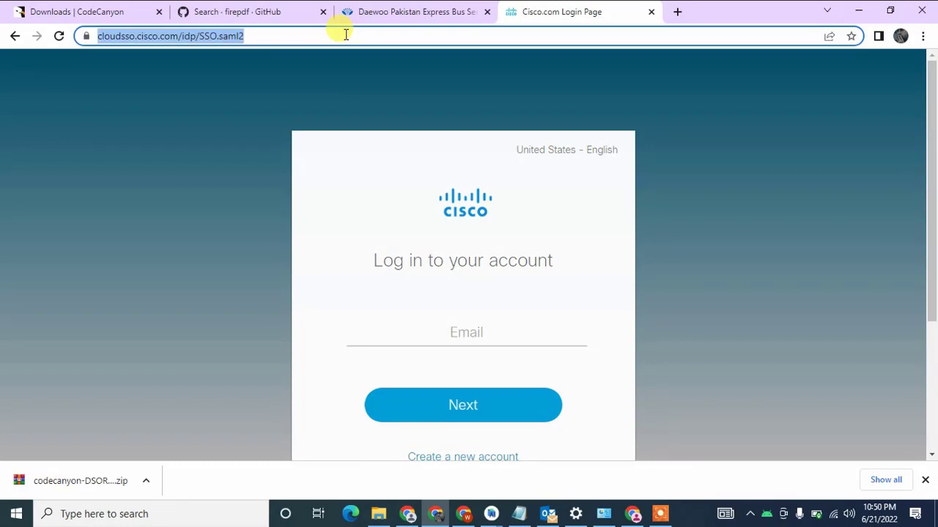
{"action": "left_click", "coordinate": [12, 33]}
{"action": "left_click", "coordinate": [15, 36]}
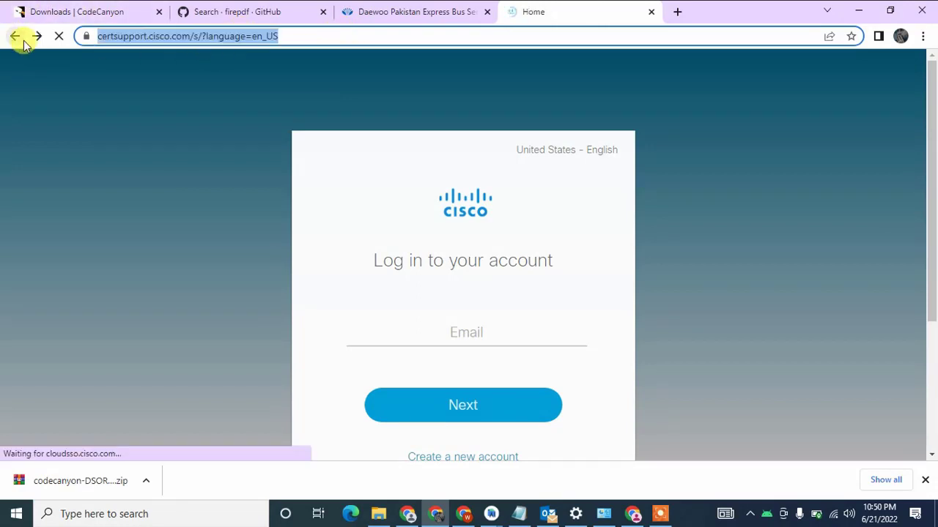
{"action": "left_click", "coordinate": [18, 36]}
{"action": "left_click", "coordinate": [37, 36]}
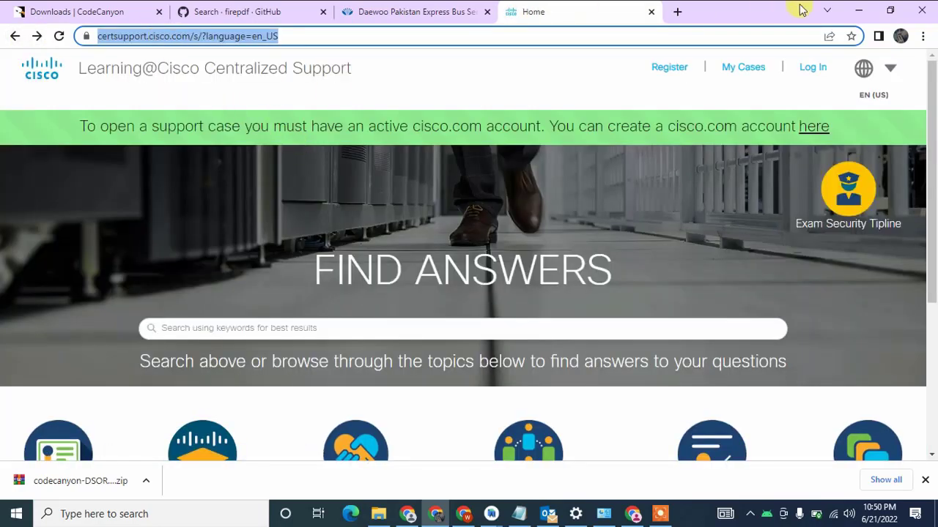
{"action": "left_click", "coordinate": [858, 11]}
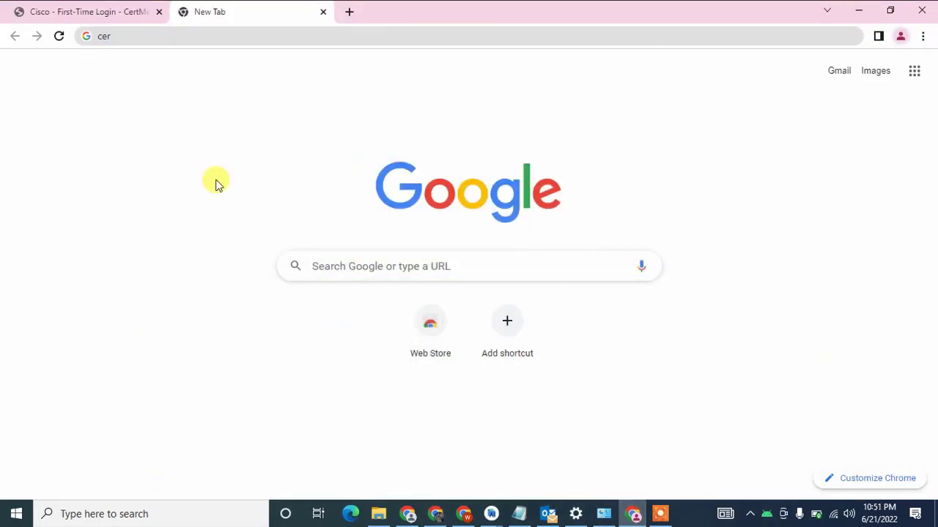
{"action": "left_click", "coordinate": [212, 37]}
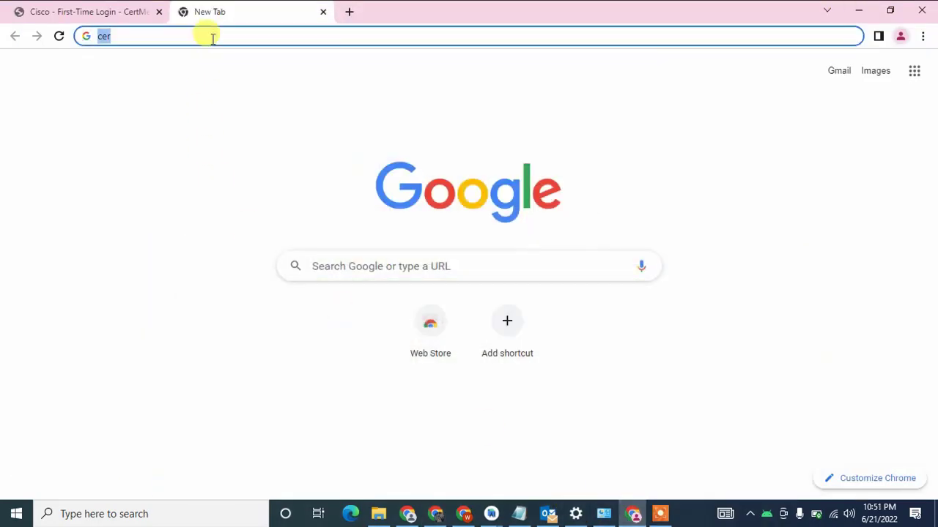
{"action": "type", "text": "https://certsupport.cisco.com/s/?language=en_US"}
{"action": "key", "text": "Return"}
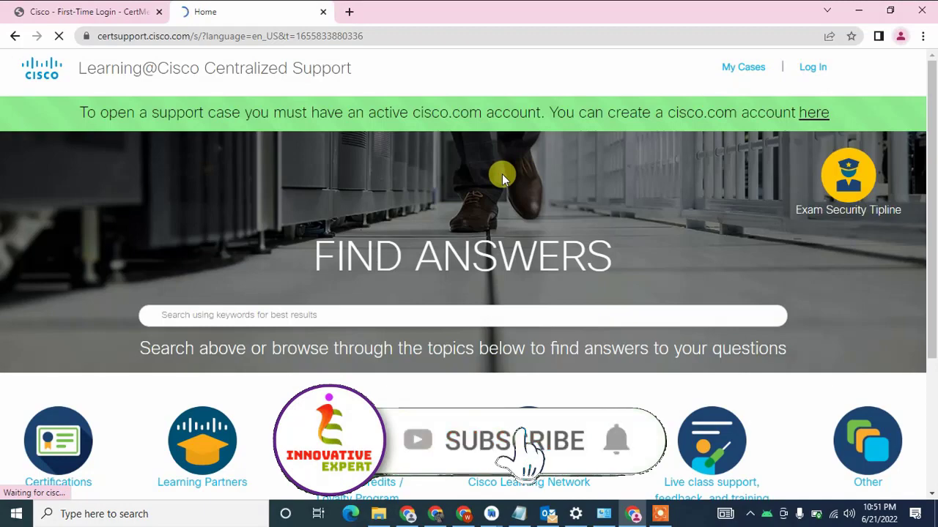
Look over the support home page, go to My Cases and start a new support case.
{"action": "scroll", "coordinate": [353, 171], "scroll_direction": "down", "scroll_amount": 3}
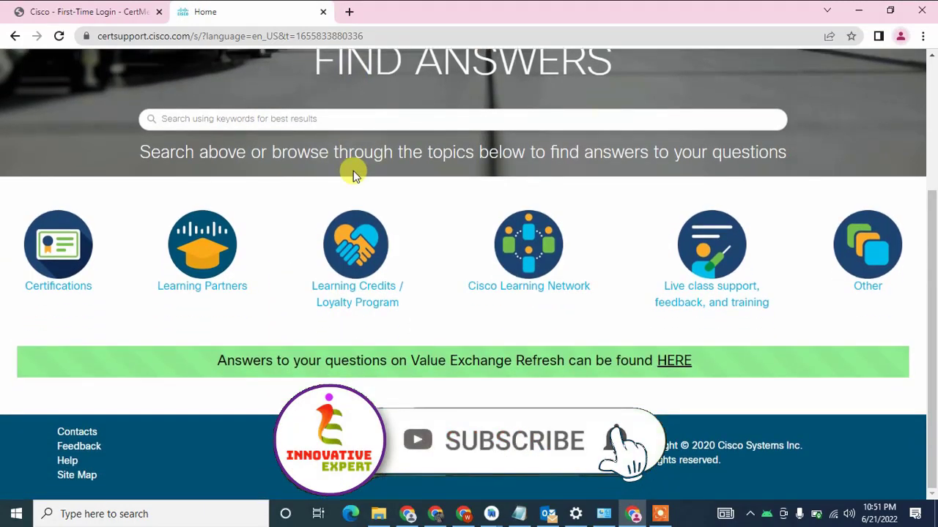
{"action": "scroll", "coordinate": [353, 171], "scroll_direction": "up", "scroll_amount": 3}
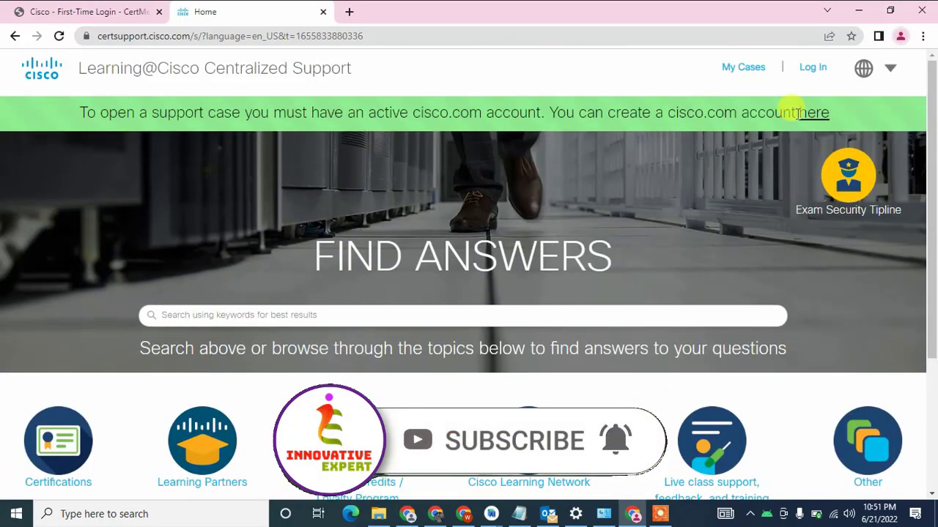
{"action": "left_click", "coordinate": [746, 69]}
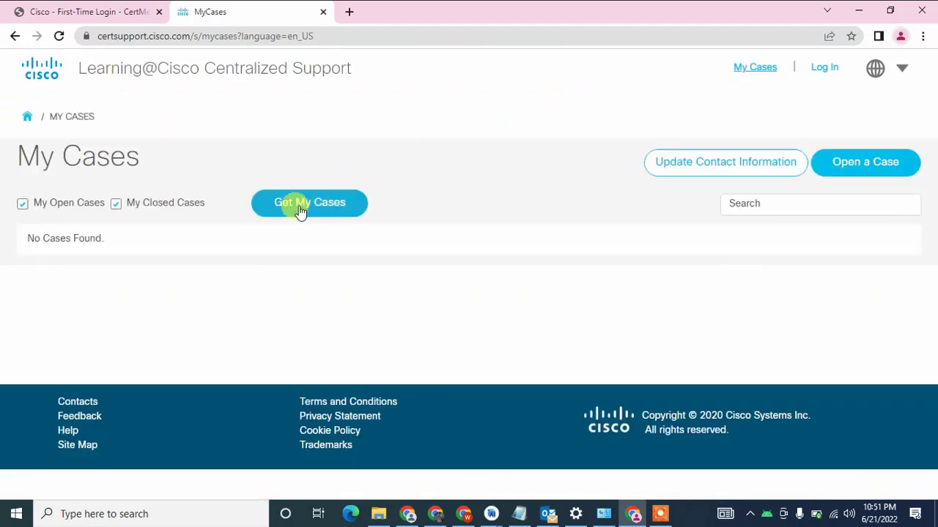
{"action": "left_click", "coordinate": [868, 168]}
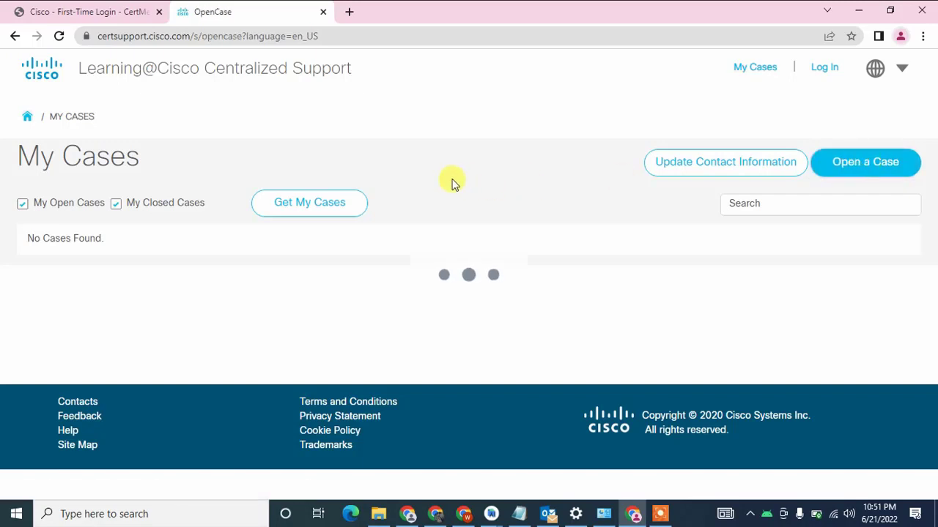
{"action": "scroll", "coordinate": [190, 291], "scroll_direction": "down", "scroll_amount": 1}
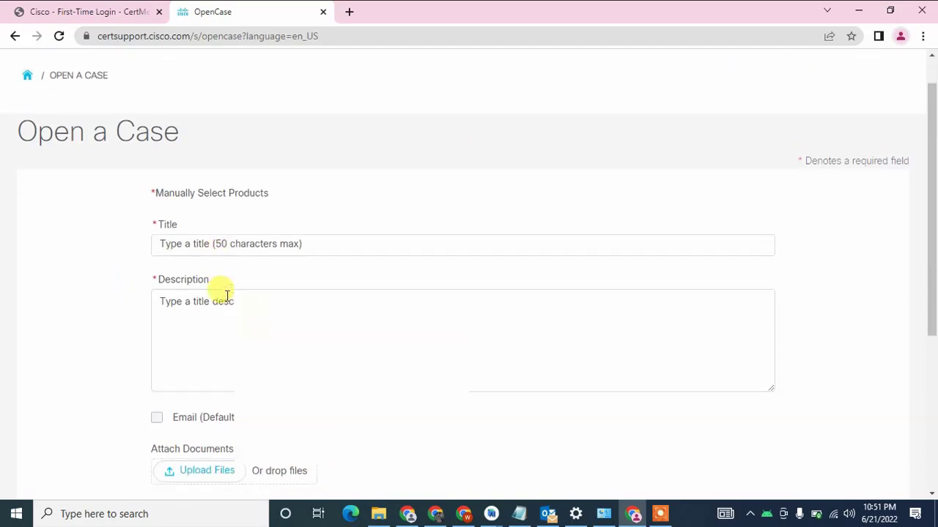
Enter "Certification Issue" as the title of the support case.
{"action": "left_click", "coordinate": [258, 199]}
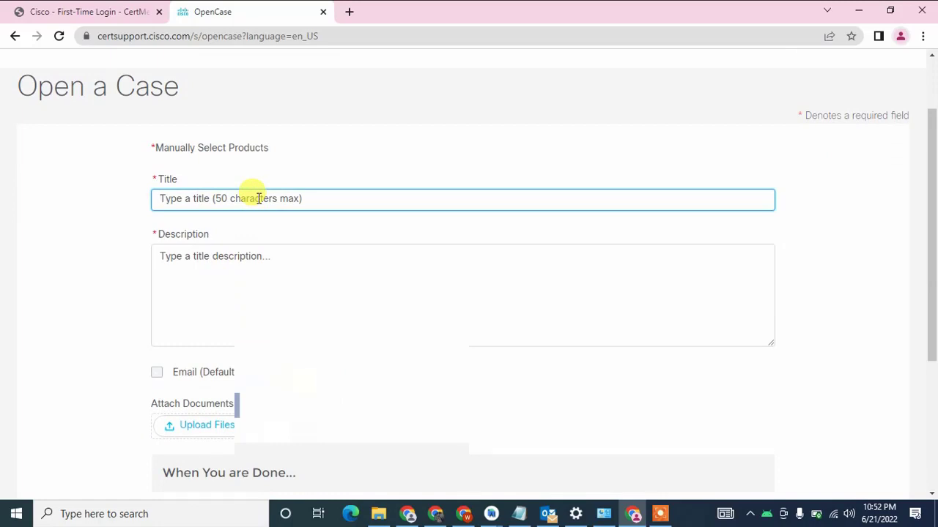
{"action": "type", "text": "Certific"}
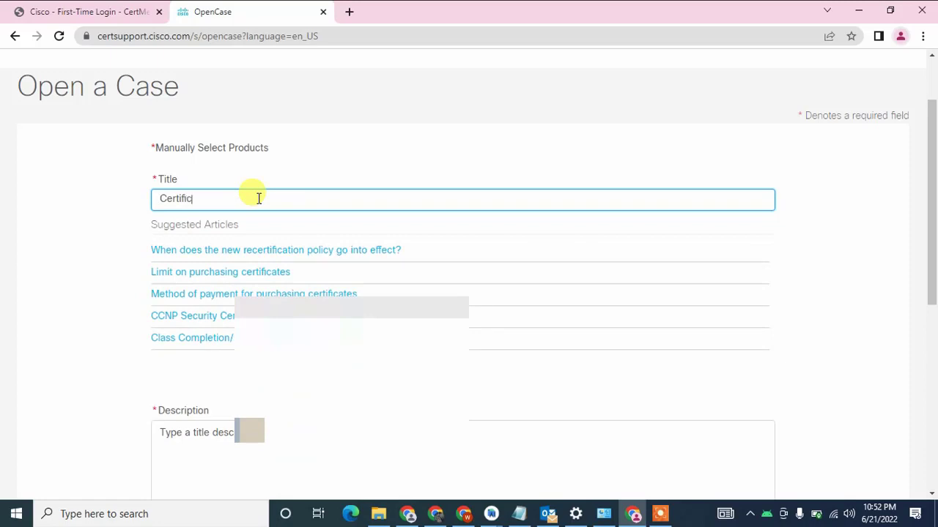
{"action": "type", "text": "ation"}
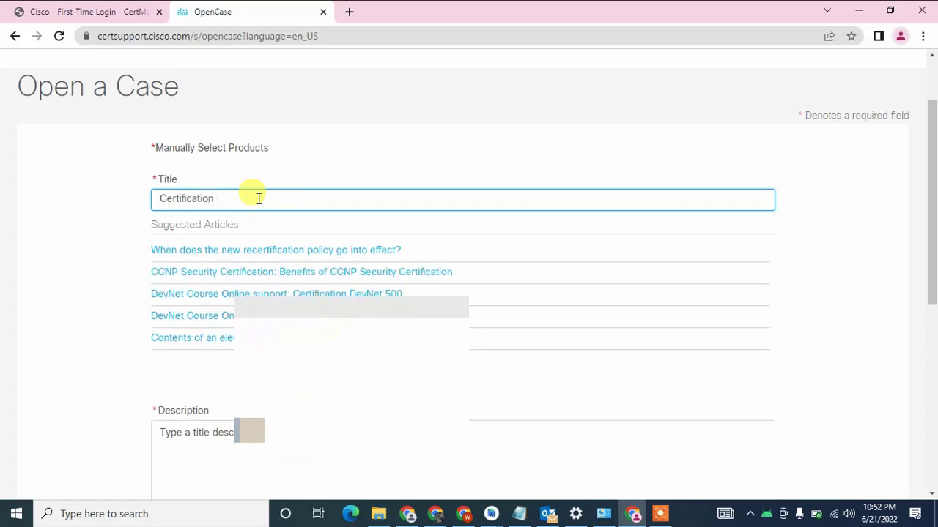
{"action": "type", "text": " Issue"}
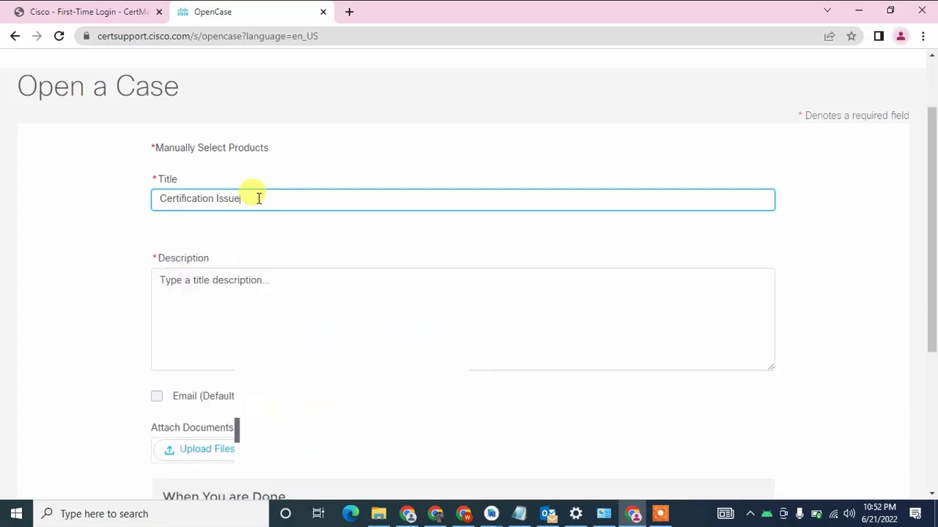
Copy the whole prepared support message from the Notepad file xert into the case's Description field.
{"action": "left_click", "coordinate": [198, 290]}
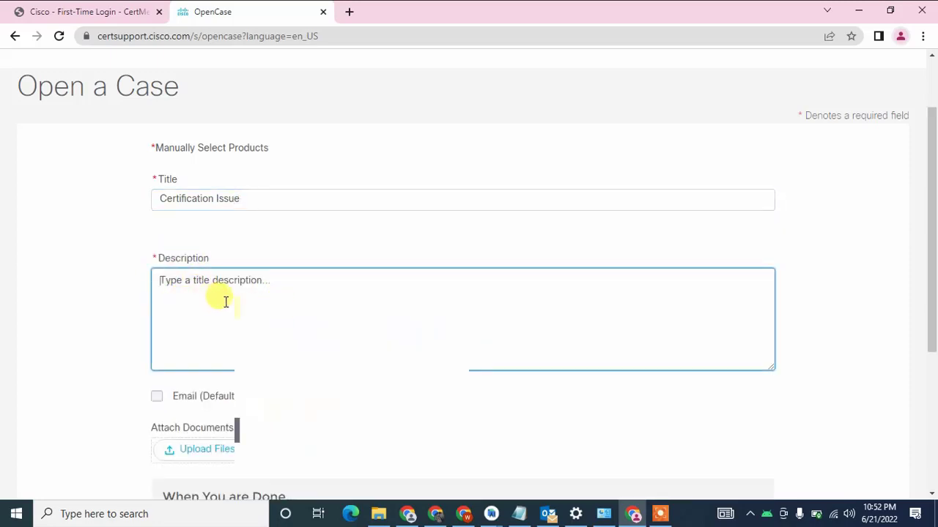
{"action": "scroll", "coordinate": [120, 314], "scroll_direction": "down", "scroll_amount": 1}
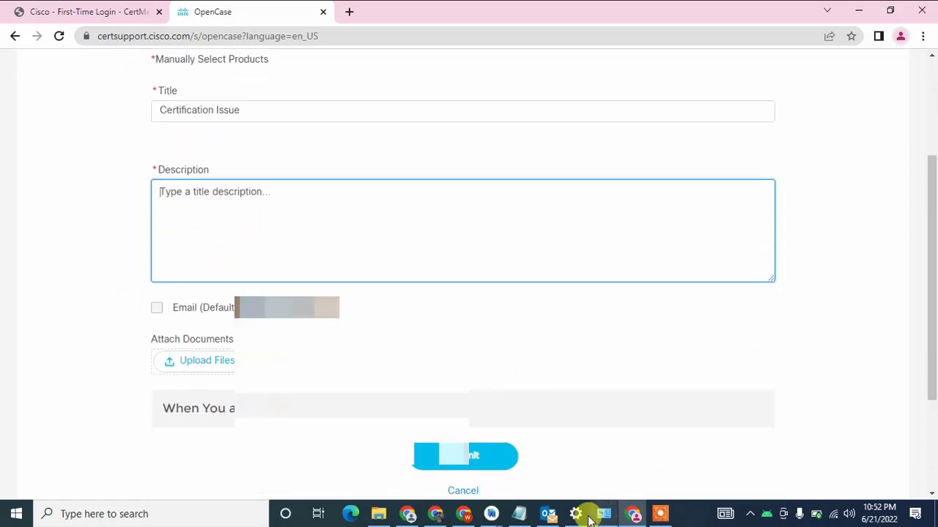
{"action": "left_click", "coordinate": [518, 515]}
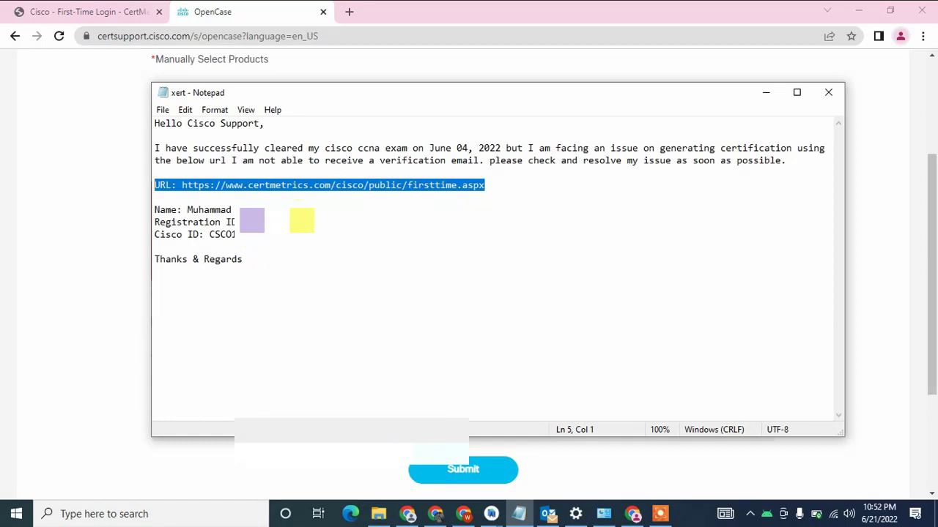
{"action": "left_click", "coordinate": [300, 222]}
{"action": "key", "text": "ctrl+a"}
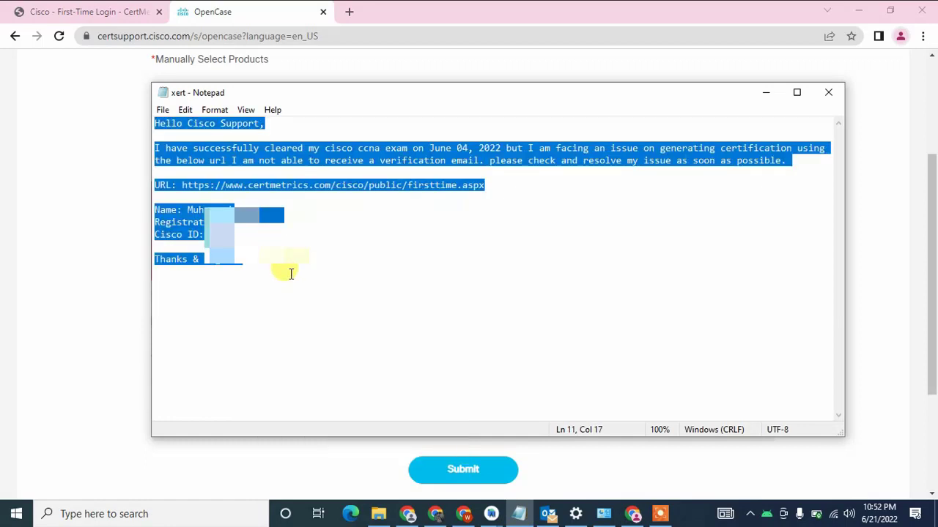
{"action": "left_click", "coordinate": [765, 92]}
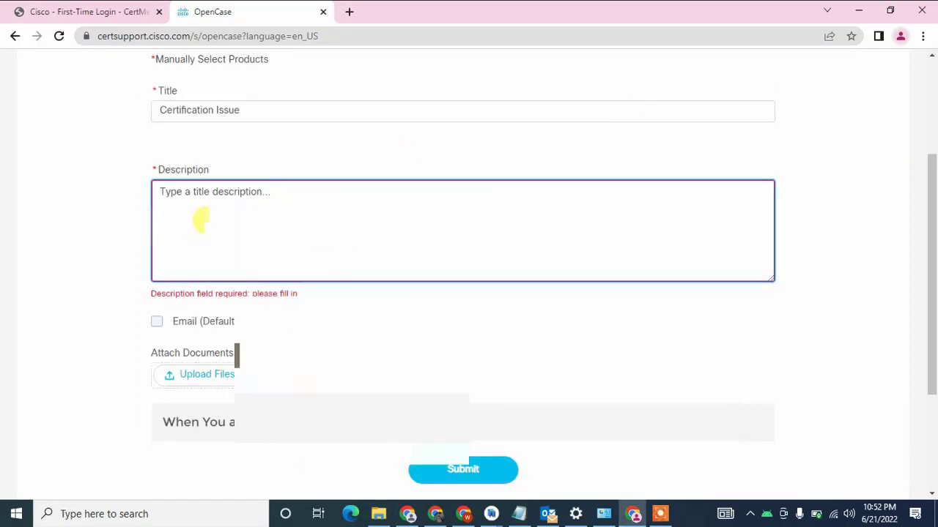
{"action": "key", "text": "ctrl+v"}
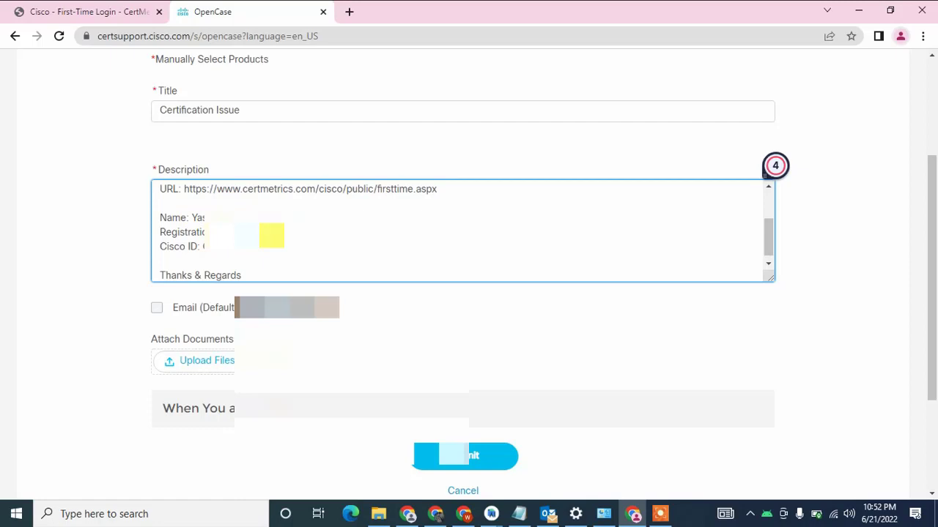
{"action": "left_click", "coordinate": [296, 235]}
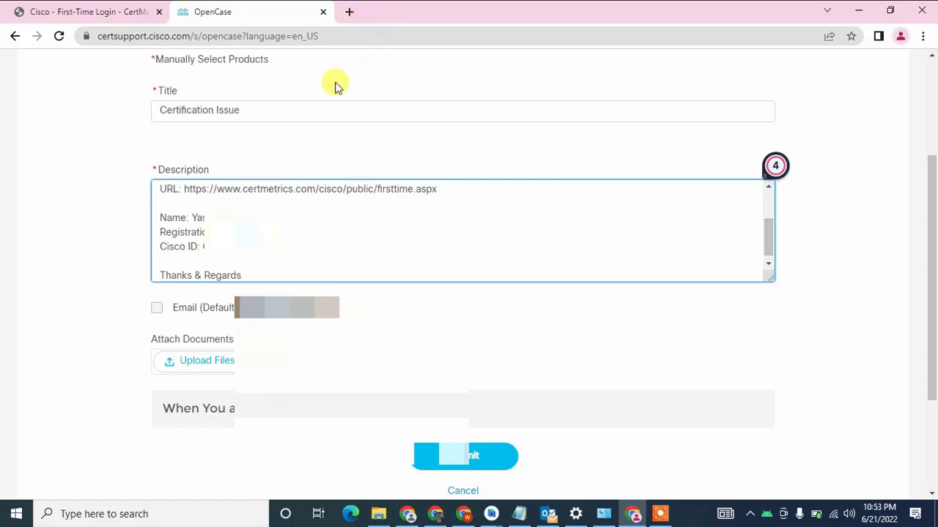
Open pearsonvue.com/cisco in a new browser tab.
{"action": "left_click", "coordinate": [350, 13]}
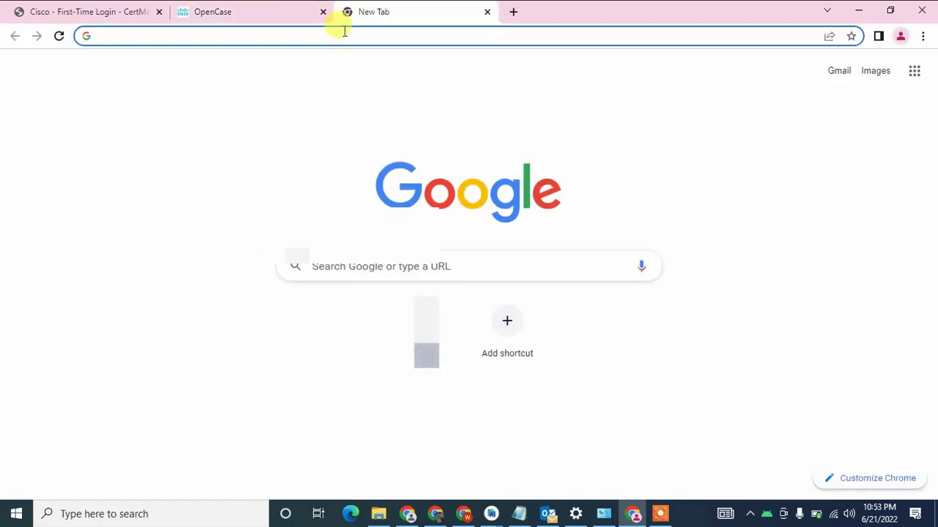
{"action": "type", "text": "pe"}
{"action": "type", "text": "arsonv"}
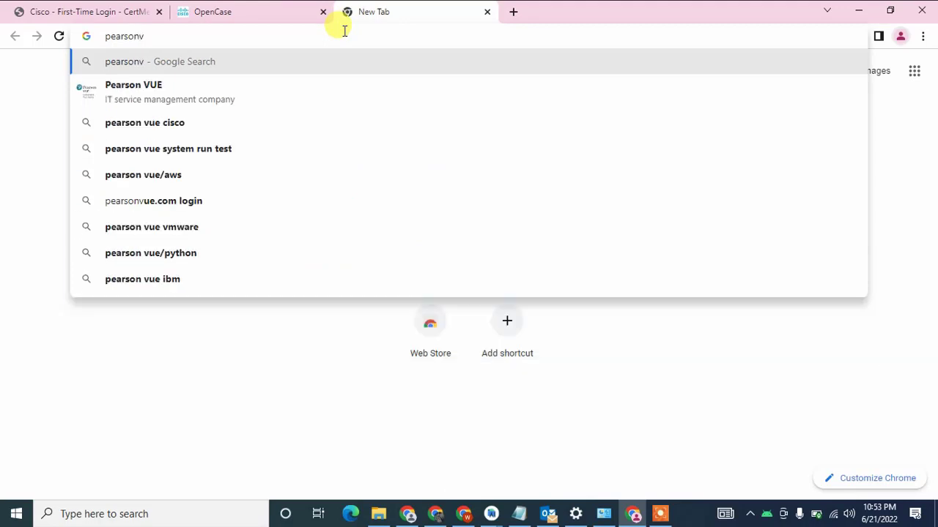
{"action": "type", "text": "ue"}
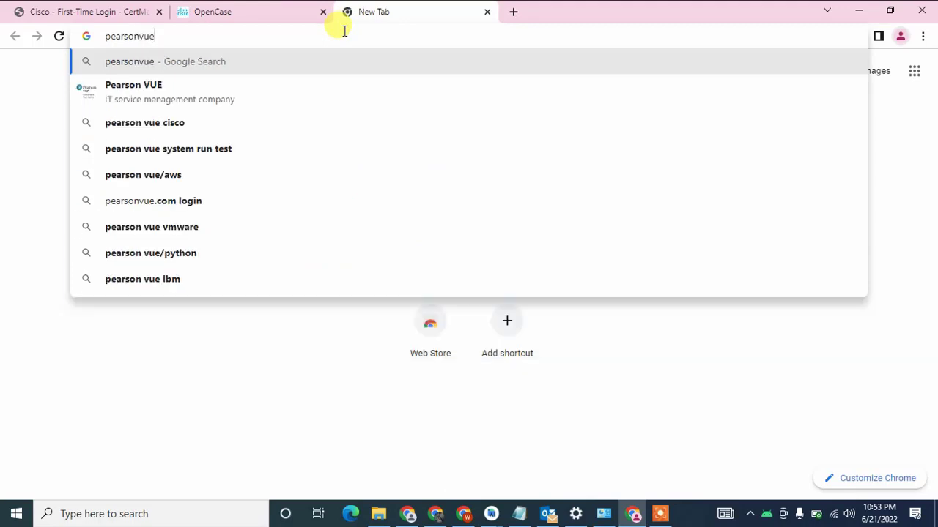
{"action": "type", "text": ".com"}
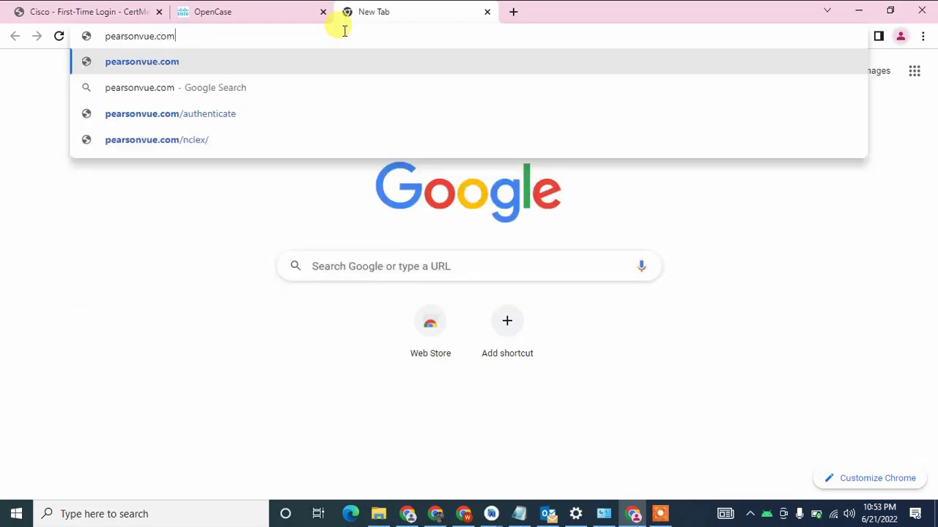
{"action": "type", "text": "/cisco"}
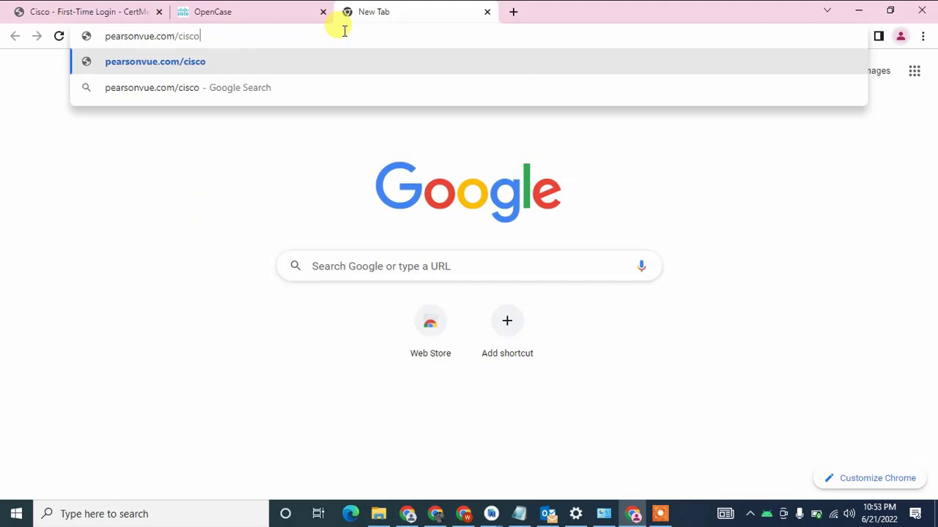
{"action": "key", "text": "Return"}
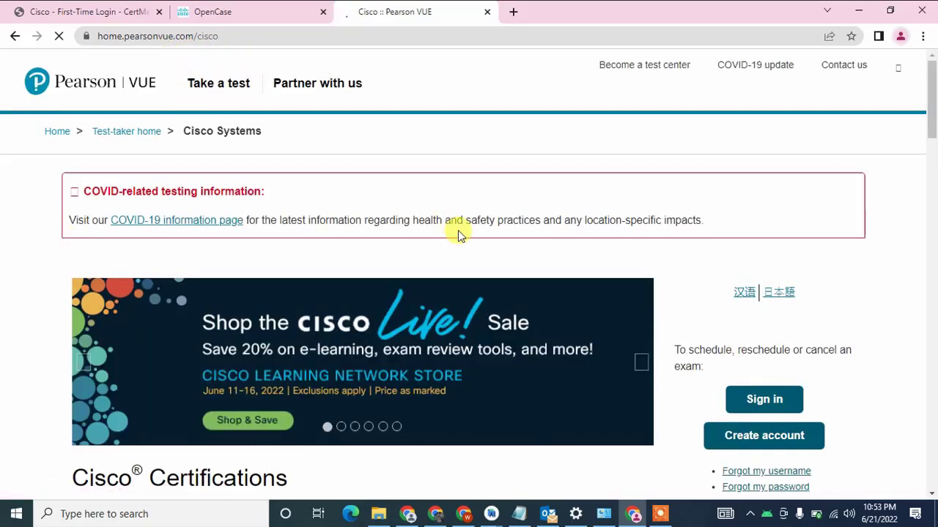
Open the test-taker sign-in page for Cisco Systems and look over its sign-in form.
{"action": "scroll", "coordinate": [472, 234], "scroll_direction": "down", "scroll_amount": 1}
{"action": "left_click", "coordinate": [764, 249]}
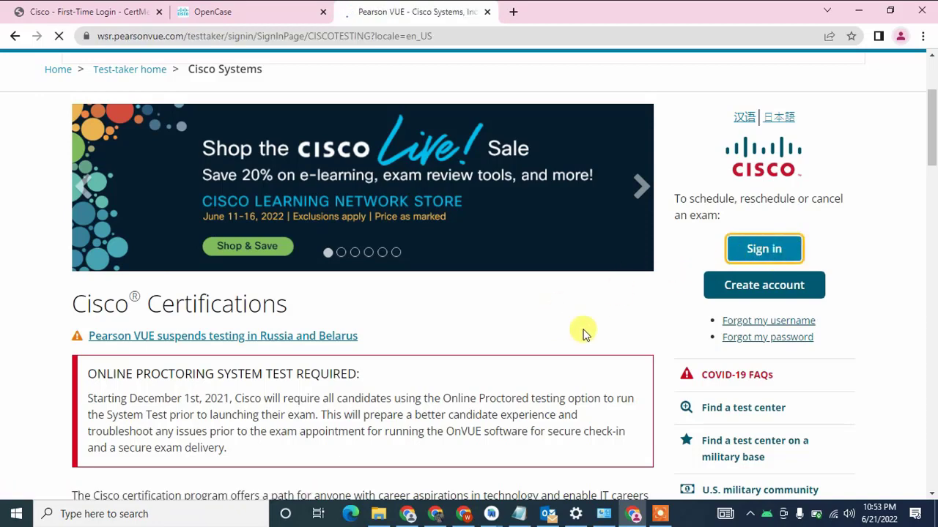
{"action": "scroll", "coordinate": [299, 302], "scroll_direction": "down", "scroll_amount": 2}
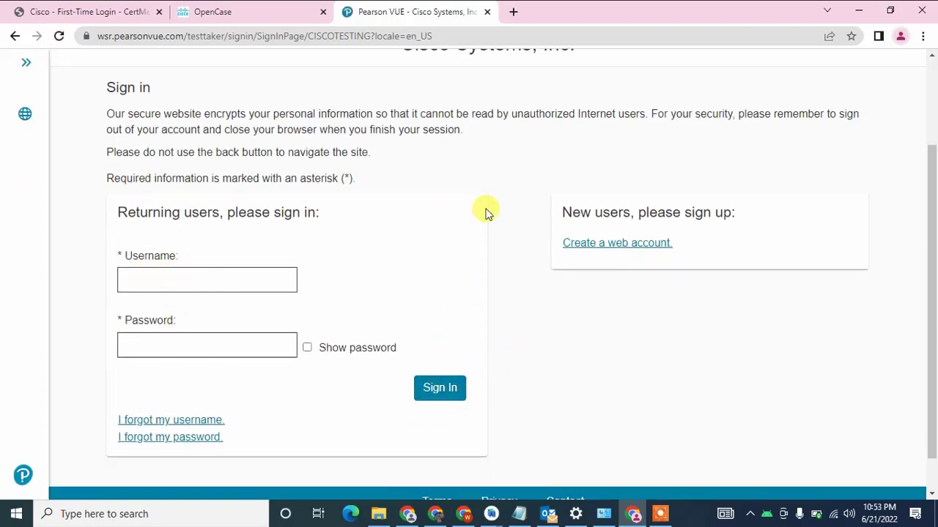
{"action": "scroll", "coordinate": [535, 157], "scroll_direction": "up", "scroll_amount": 1}
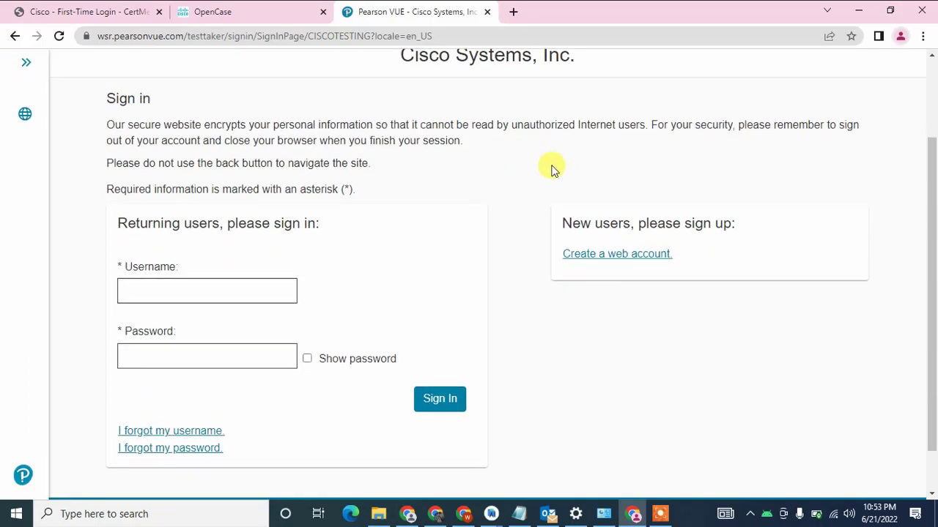
{"action": "left_click", "coordinate": [660, 513]}
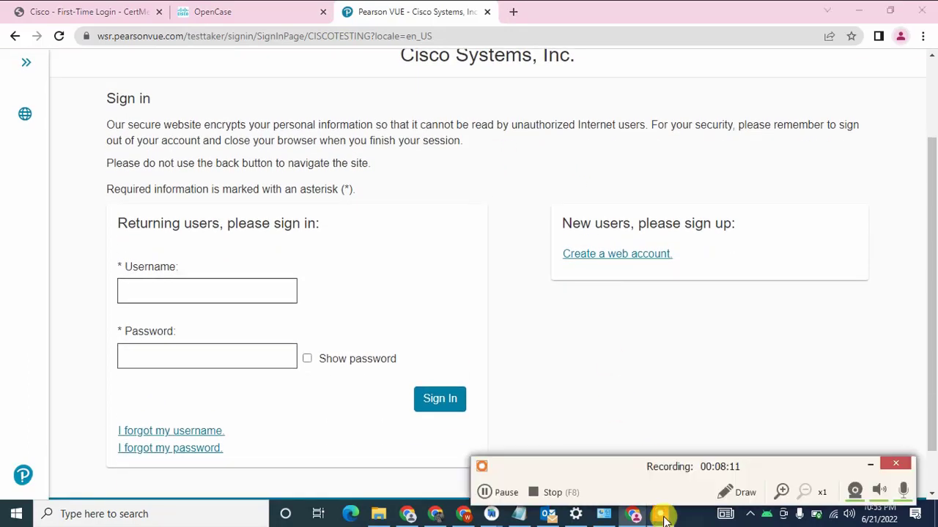
{"action": "left_click", "coordinate": [489, 495]}
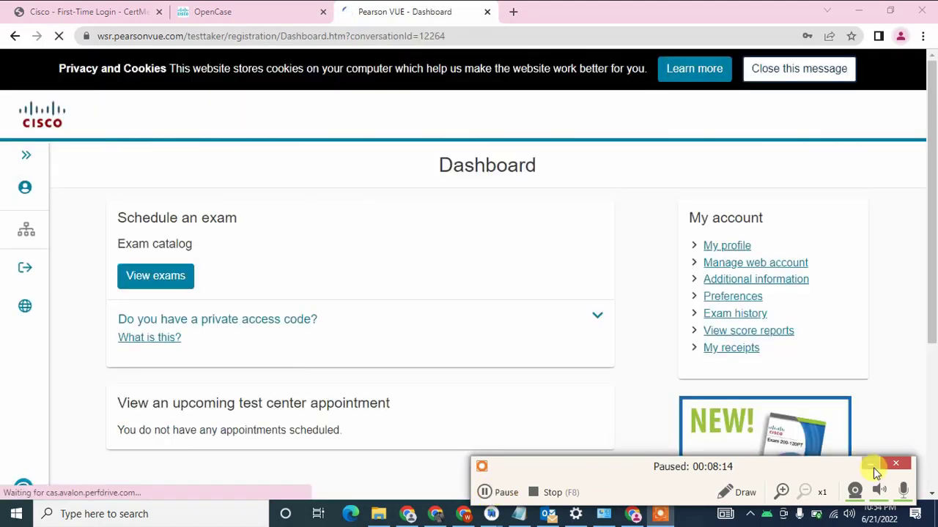
{"action": "left_click", "coordinate": [871, 465]}
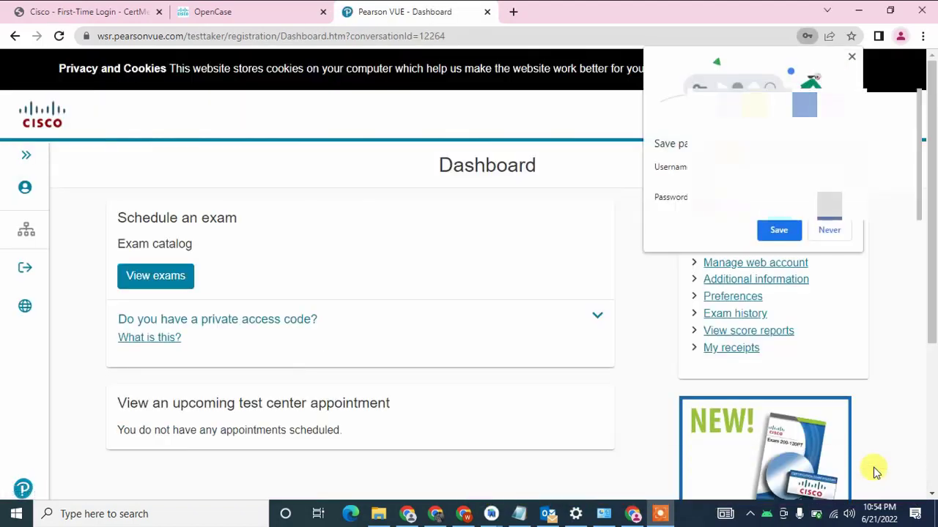
Tell the browser never to save the password for the Pearson VUE account.
{"action": "left_click", "coordinate": [835, 232]}
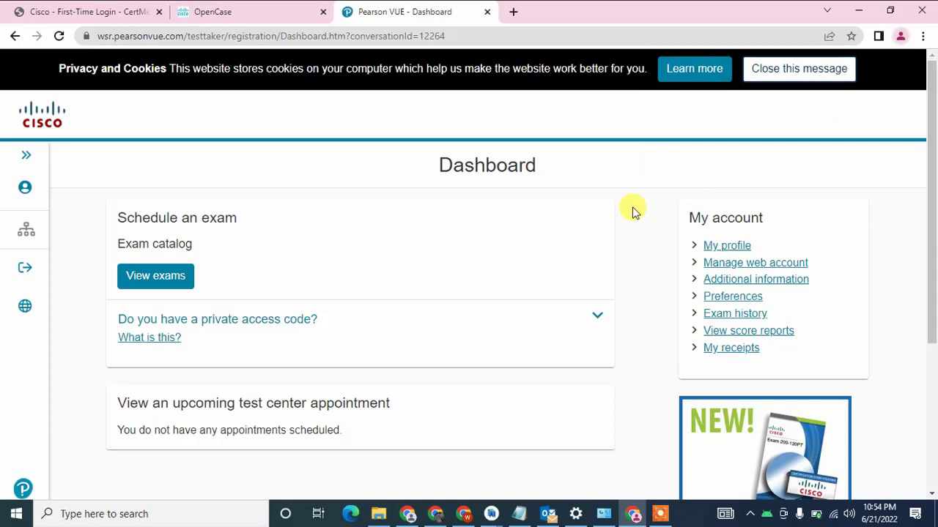
Expand the Pearson VUE dashboard's account sidebar and locate the candidate's name and Cisco ID.
{"action": "left_click", "coordinate": [27, 156]}
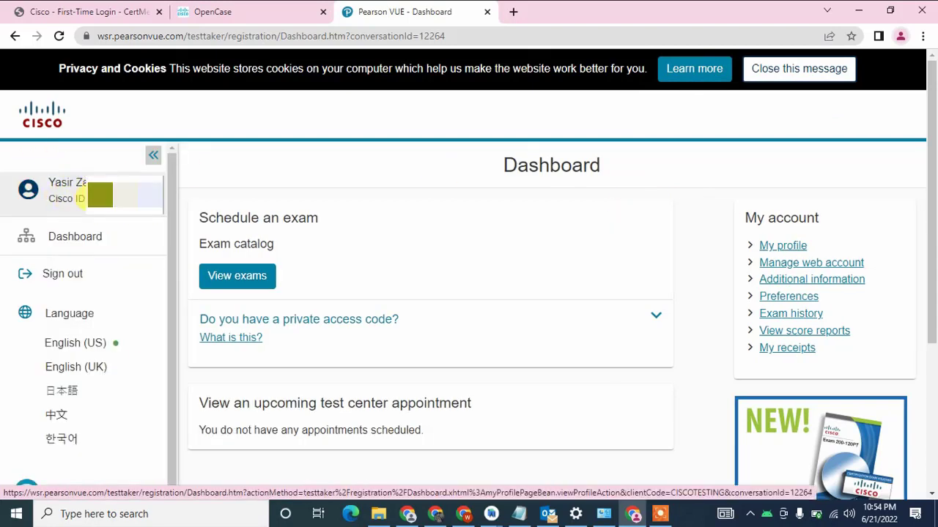
{"action": "left_click", "coordinate": [77, 209]}
{"action": "left_click_drag", "start_coordinate": [81, 204], "coordinate": [121, 192]}
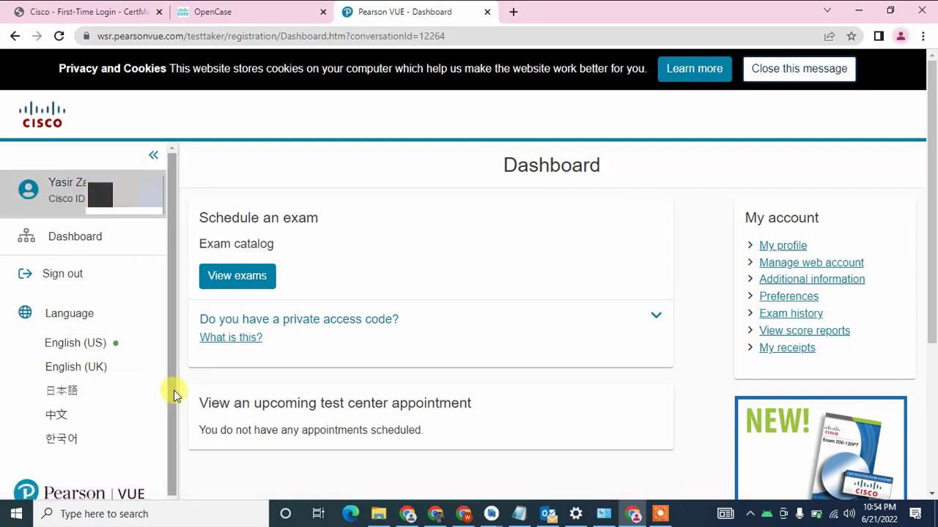
{"action": "scroll", "coordinate": [176, 402], "scroll_direction": "down", "scroll_amount": 1}
{"action": "scroll", "coordinate": [179, 366], "scroll_direction": "up", "scroll_amount": 1}
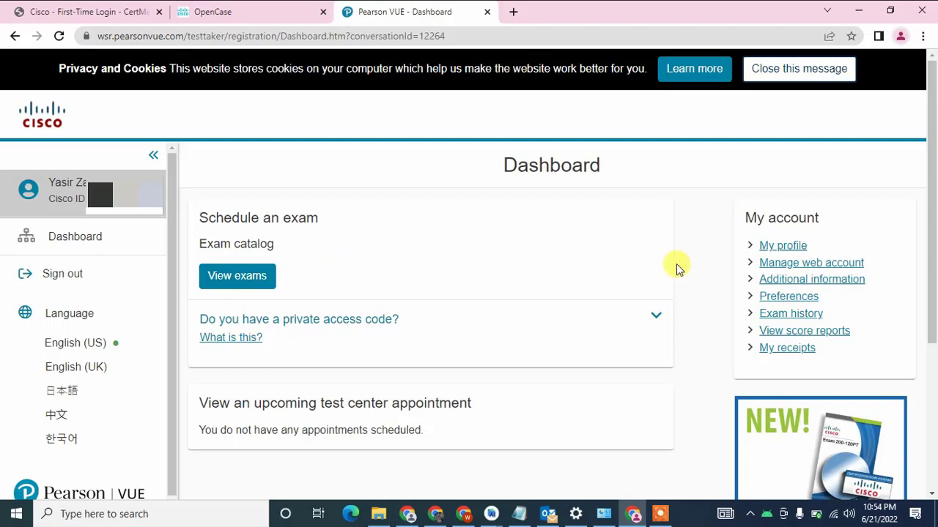
Open the exam history details for the Cisco Certified Network Associate exam and highlight the Registration ID.
{"action": "left_click", "coordinate": [779, 319]}
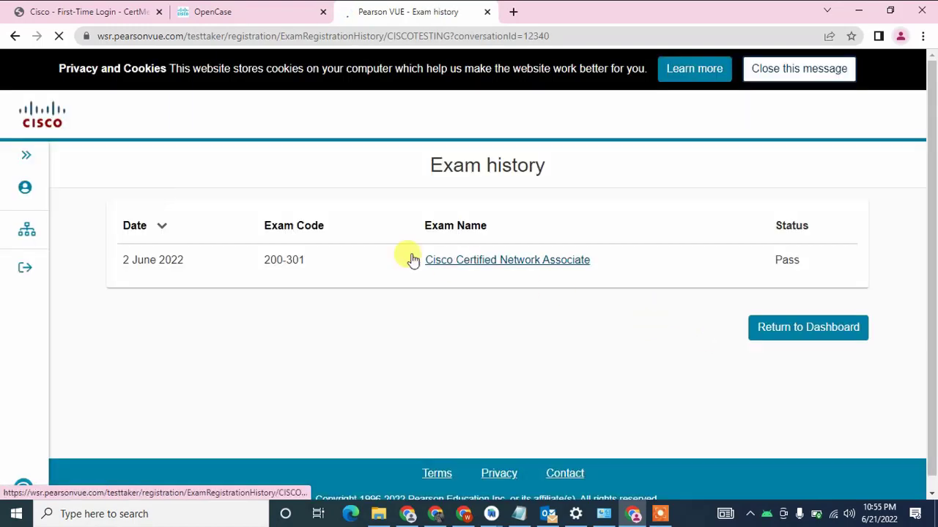
{"action": "left_click", "coordinate": [477, 263]}
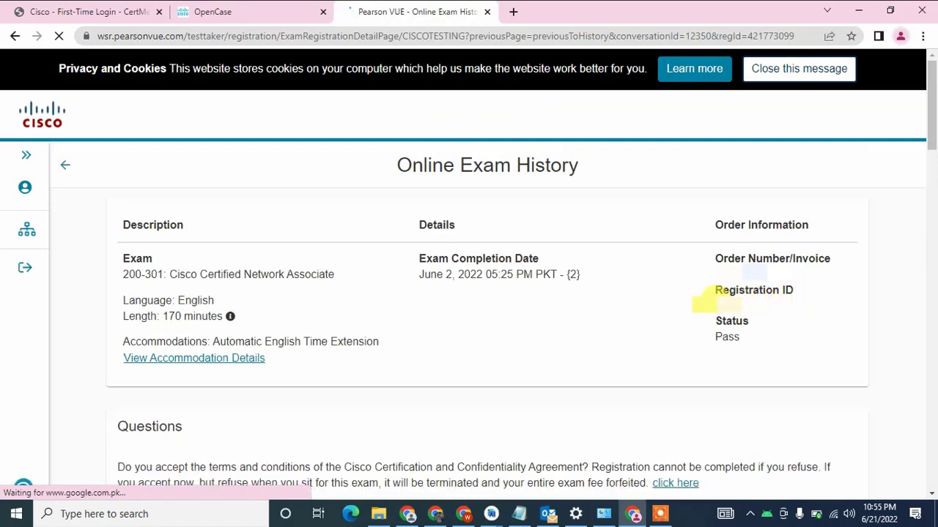
{"action": "left_click_drag", "start_coordinate": [768, 305], "coordinate": [703, 301]}
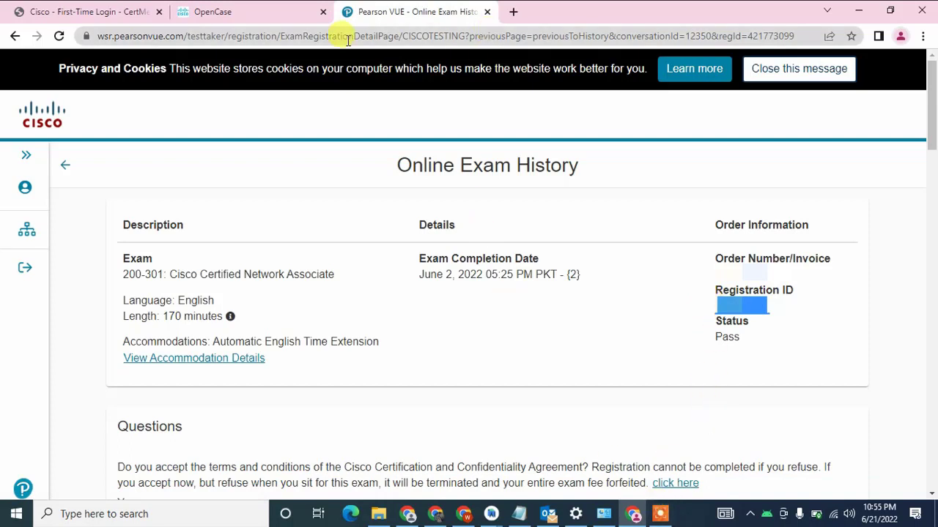
Look over the open support case and the CertMetrics first-time login page, and return to the Pearson VUE exam details.
{"action": "left_click", "coordinate": [253, 11]}
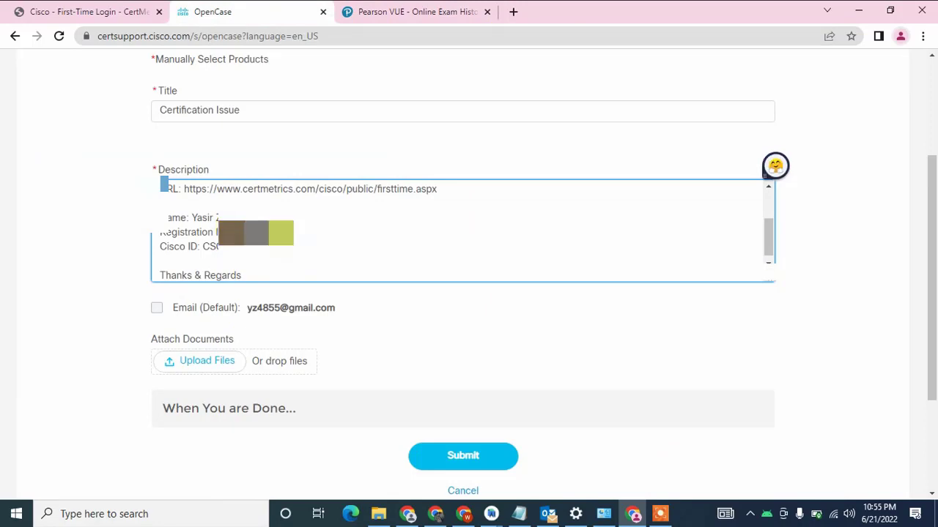
{"action": "left_click", "coordinate": [98, 15]}
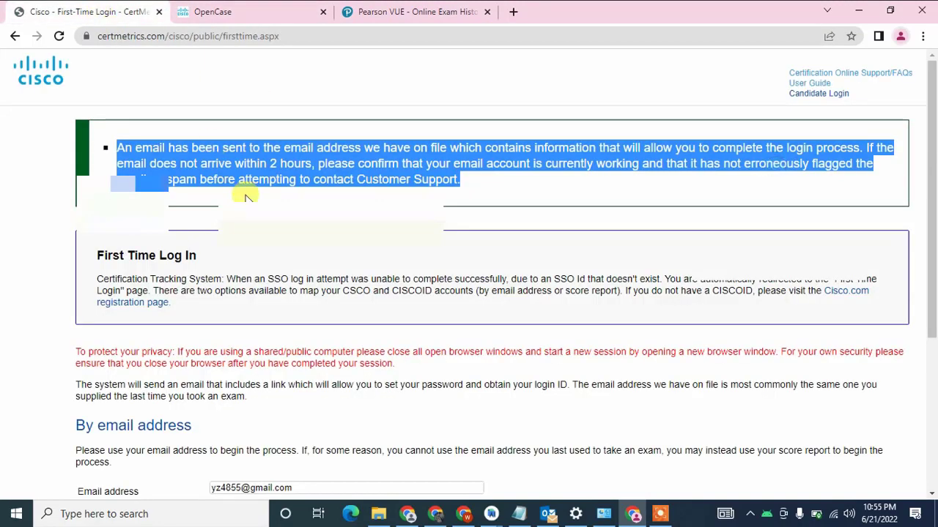
{"action": "left_click", "coordinate": [425, 13]}
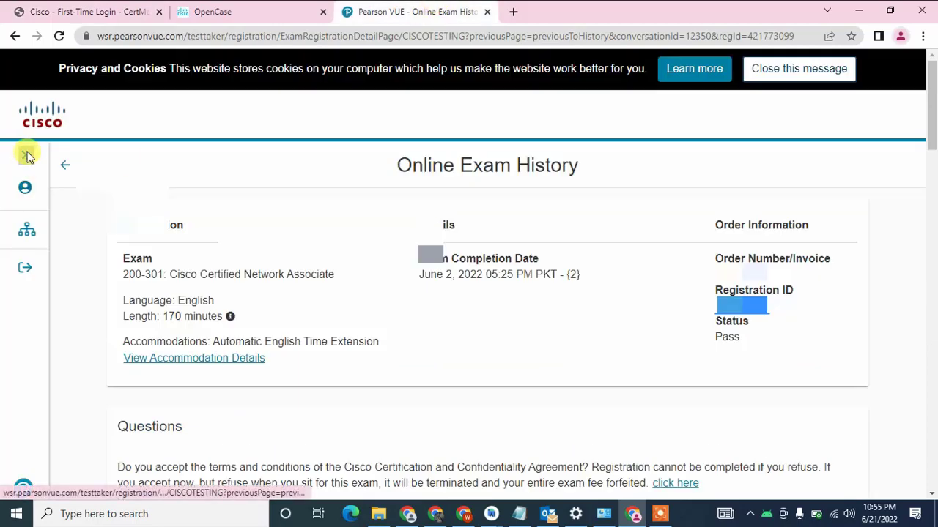
View the Pearson VUE profile, return to the exam details and expand the sidebar that holds the Cisco ID.
{"action": "left_click", "coordinate": [25, 155]}
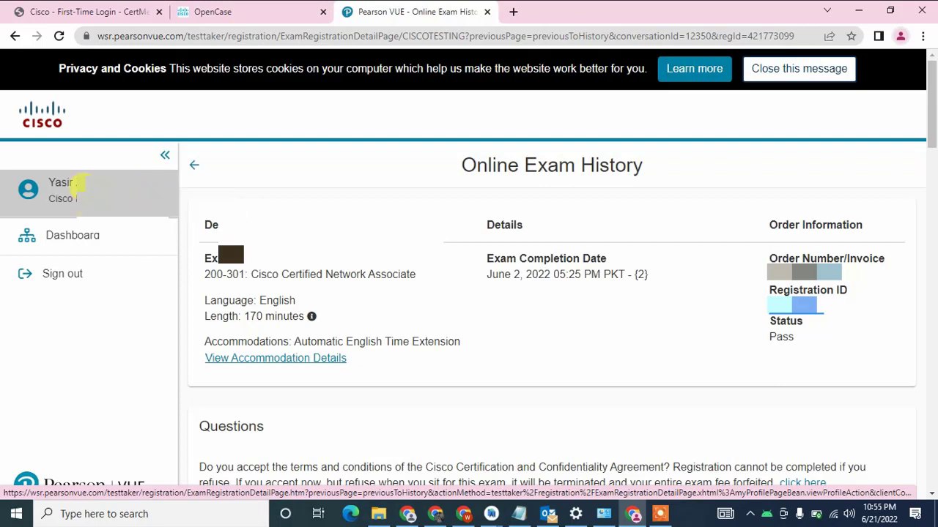
{"action": "left_click", "coordinate": [78, 187]}
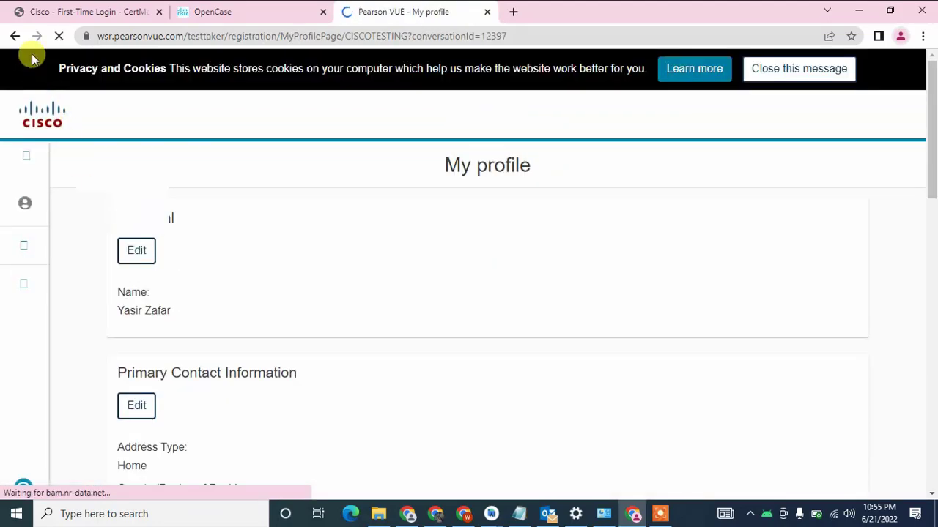
{"action": "left_click", "coordinate": [13, 37]}
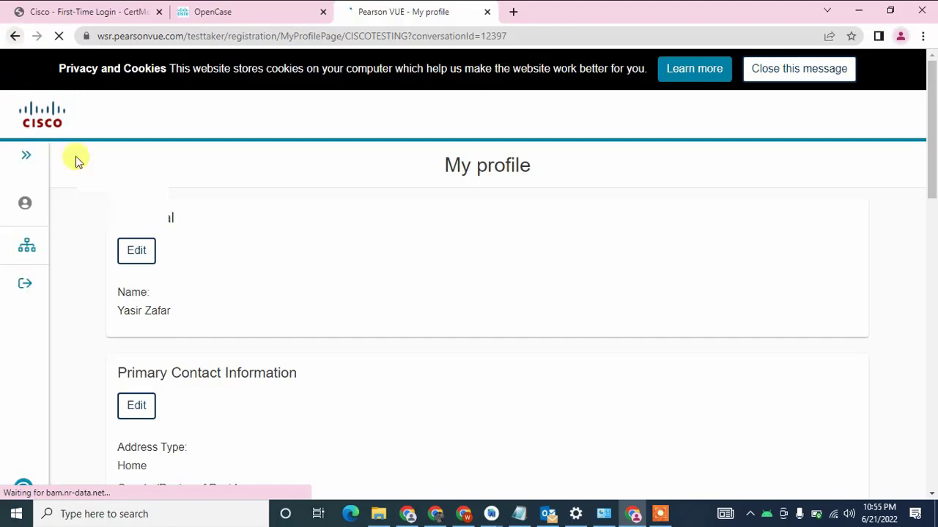
{"action": "left_click", "coordinate": [27, 158]}
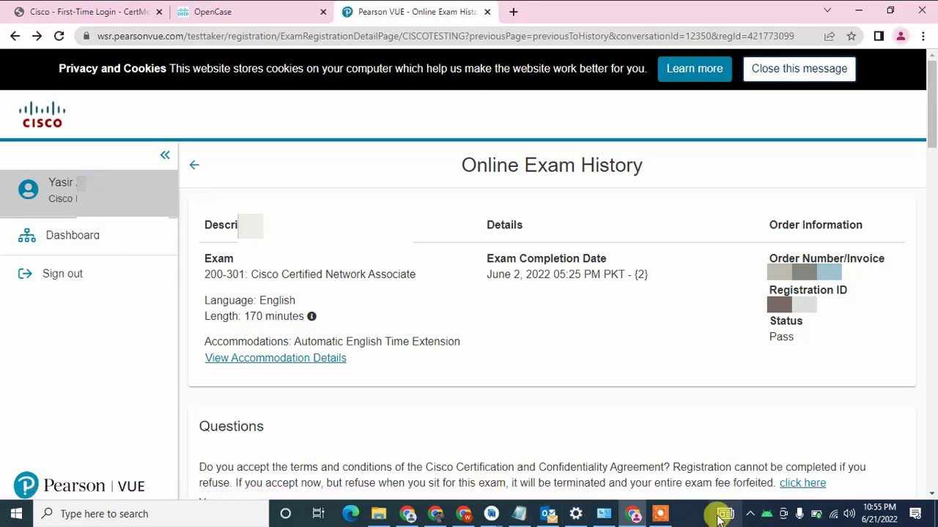
Edit the Cisco ID line of the support message in the Notepad file xert and minimize the file.
{"action": "left_click", "coordinate": [518, 513]}
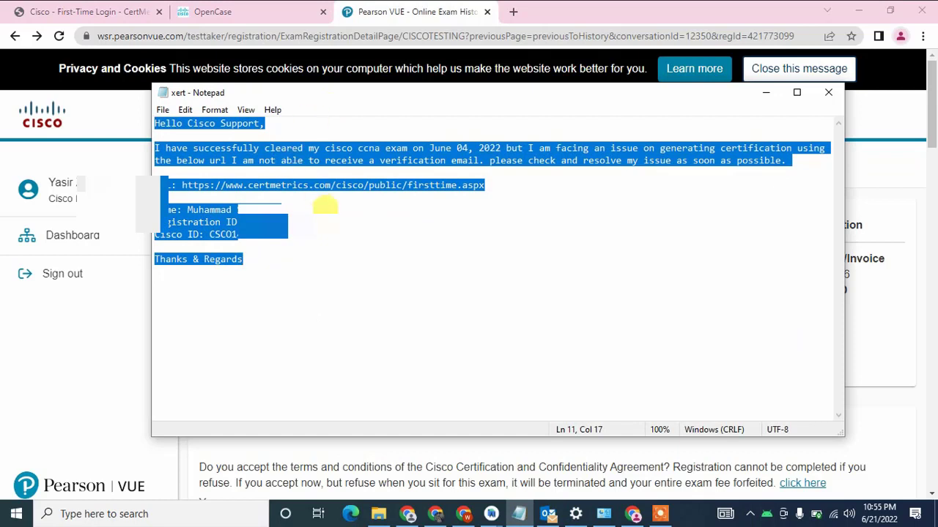
{"action": "left_click", "coordinate": [325, 203]}
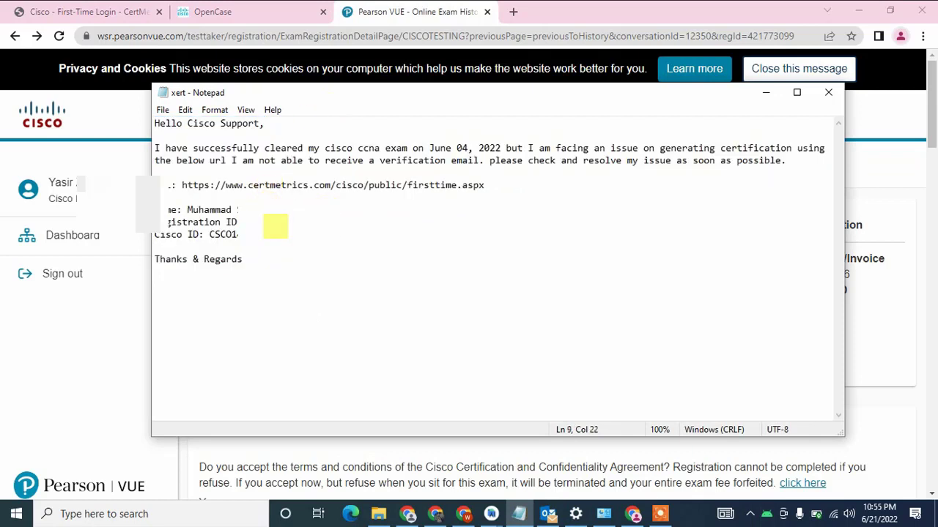
{"action": "left_click", "coordinate": [249, 227]}
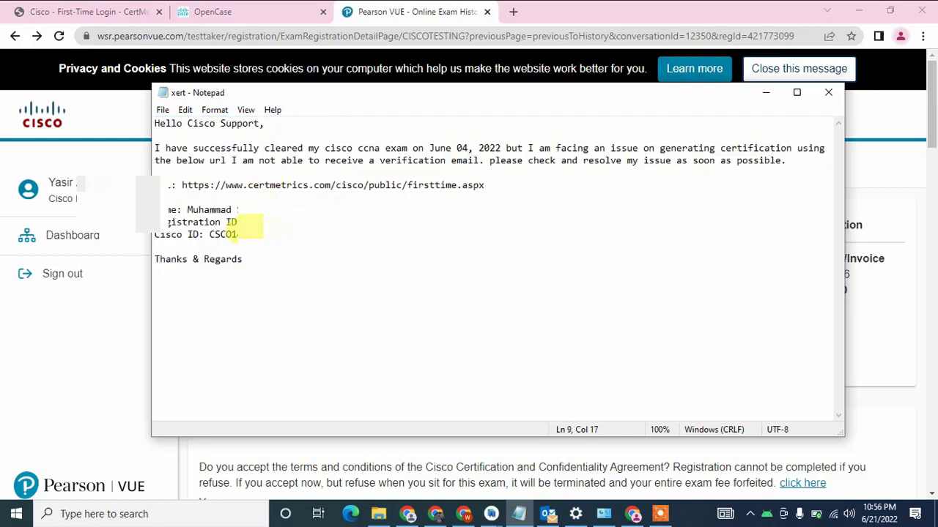
{"action": "left_click_drag", "start_coordinate": [329, 94], "coordinate": [367, 99]}
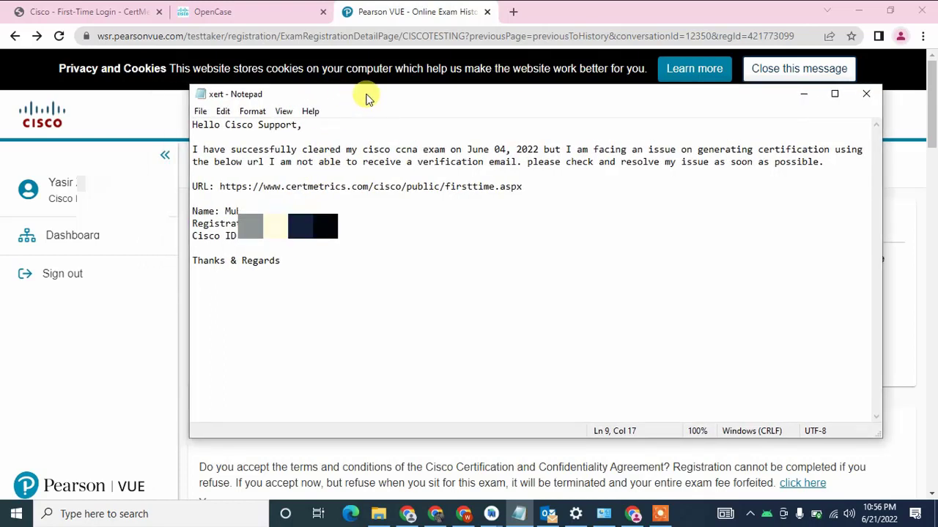
{"action": "type", "text": "1"}
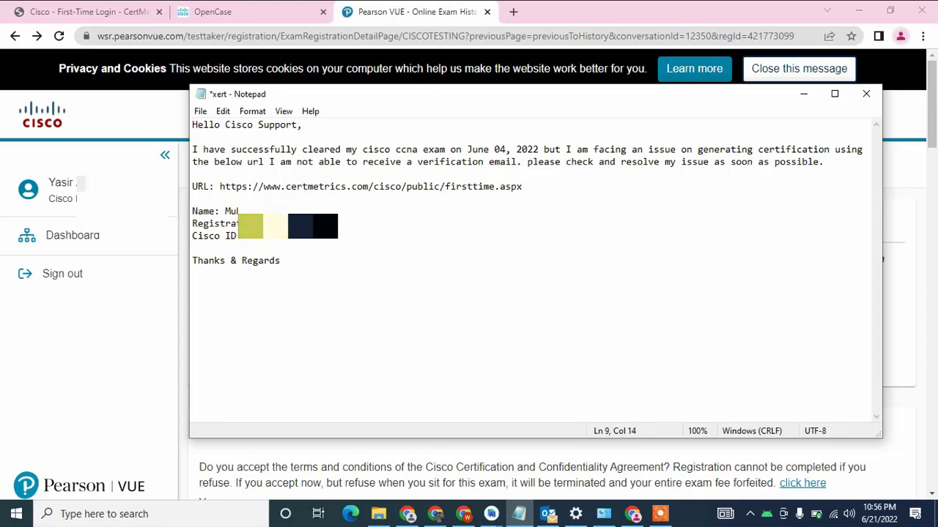
{"action": "key", "text": "Right"}
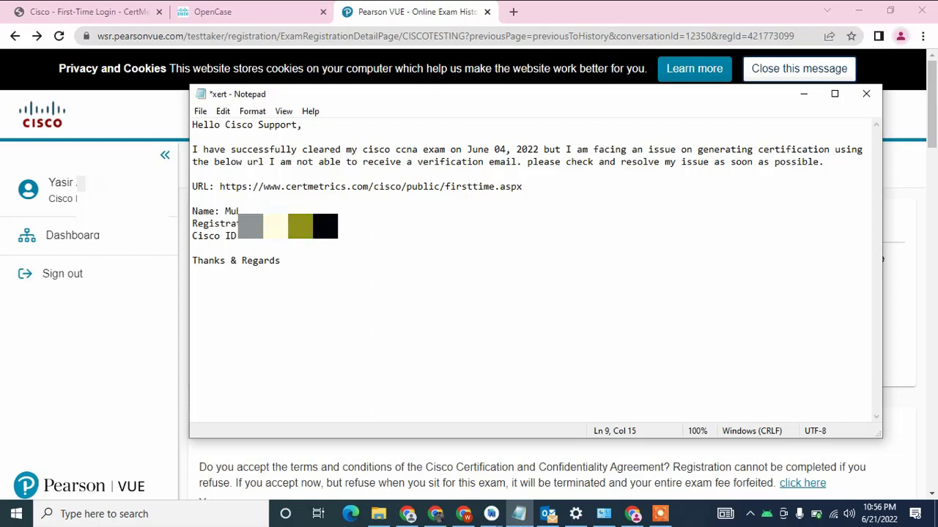
{"action": "key", "text": "Right"}
{"action": "key", "text": "Right"}
{"action": "key", "text": "Left"}
{"action": "key", "text": "Left"}
{"action": "key", "text": "Left"}
{"action": "key", "text": "Left"}
{"action": "key", "text": "Left"}
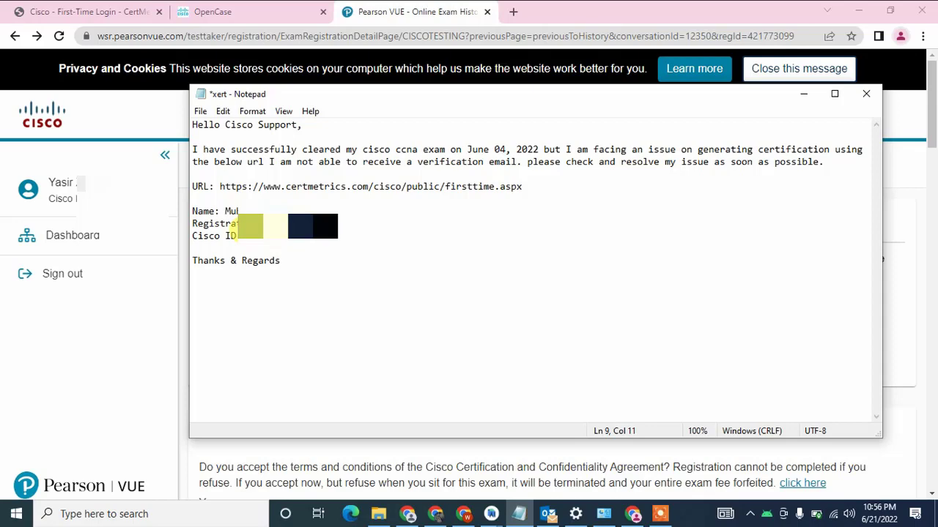
{"action": "left_click", "coordinate": [809, 93]}
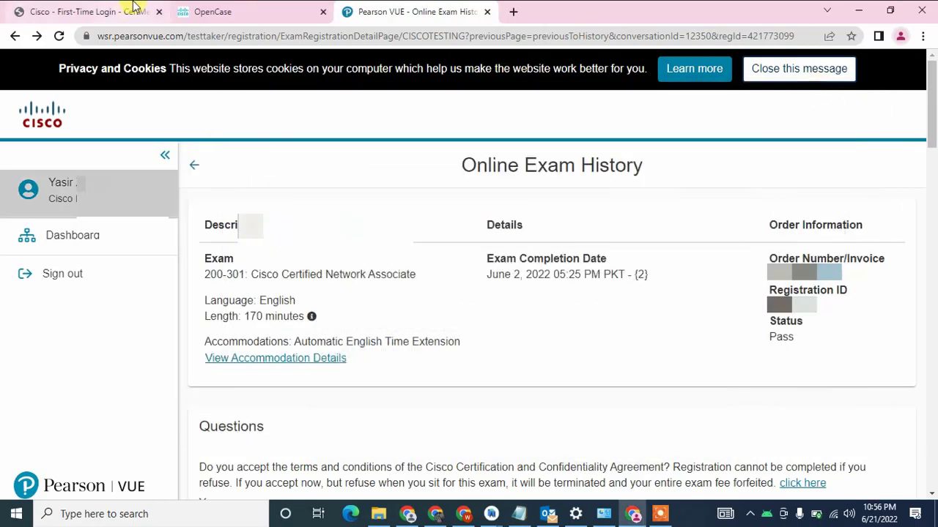
Review the support case's Description, checking the Cisco ID, the exam date and the CertMetrics URL.
{"action": "left_click", "coordinate": [206, 9]}
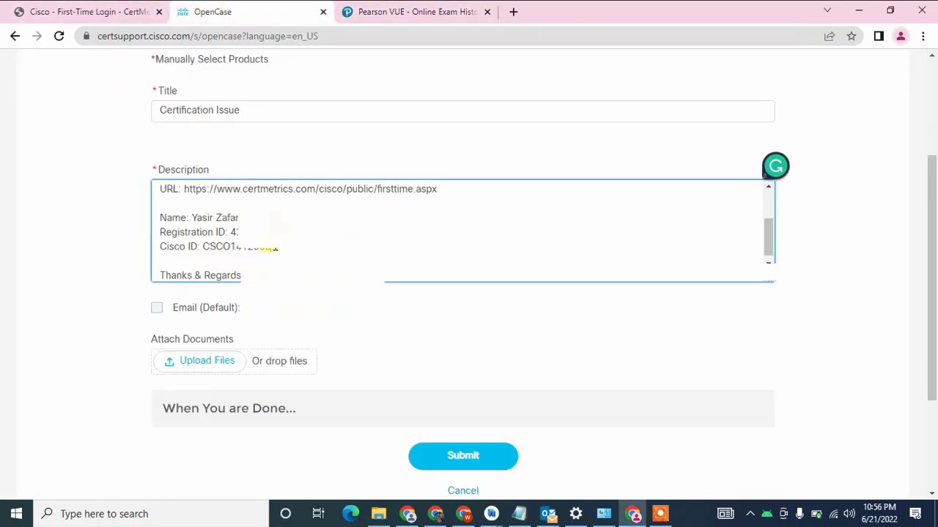
{"action": "left_click_drag", "start_coordinate": [275, 248], "coordinate": [204, 251]}
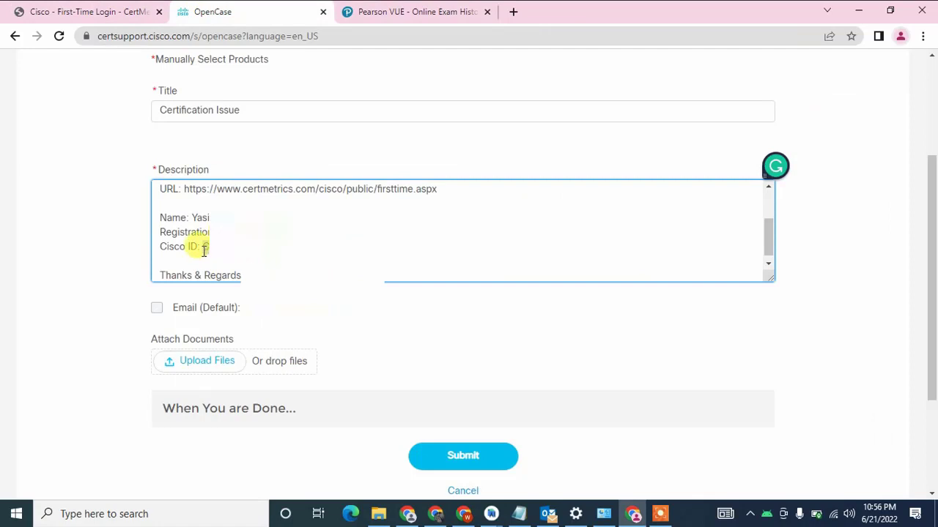
{"action": "scroll", "coordinate": [274, 229], "scroll_direction": "up", "scroll_amount": 2}
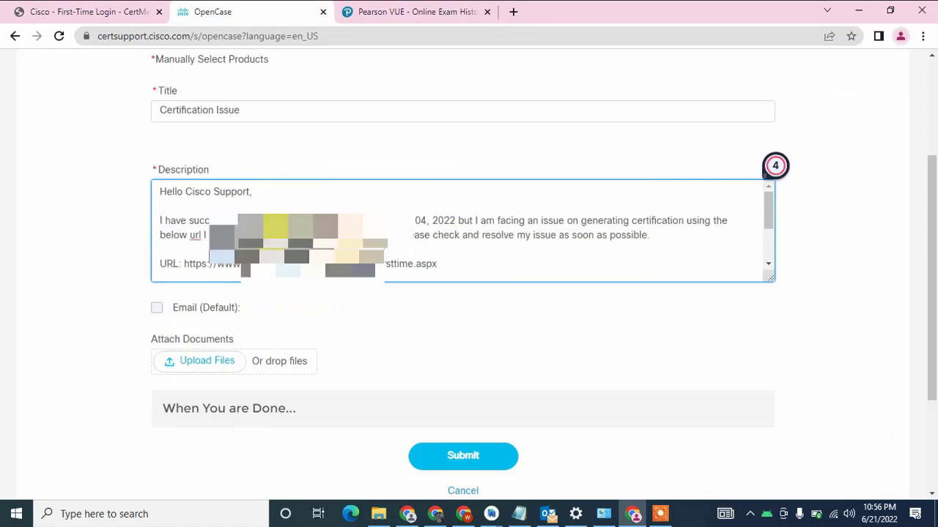
{"action": "scroll", "coordinate": [252, 220], "scroll_direction": "down", "scroll_amount": 1}
{"action": "scroll", "coordinate": [253, 220], "scroll_direction": "up", "scroll_amount": 1}
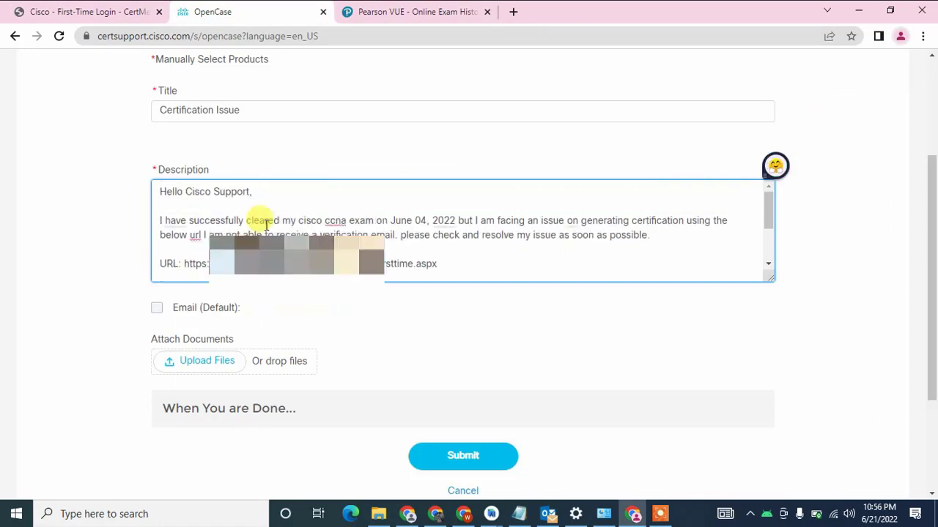
{"action": "scroll", "coordinate": [254, 224], "scroll_direction": "down", "scroll_amount": 1}
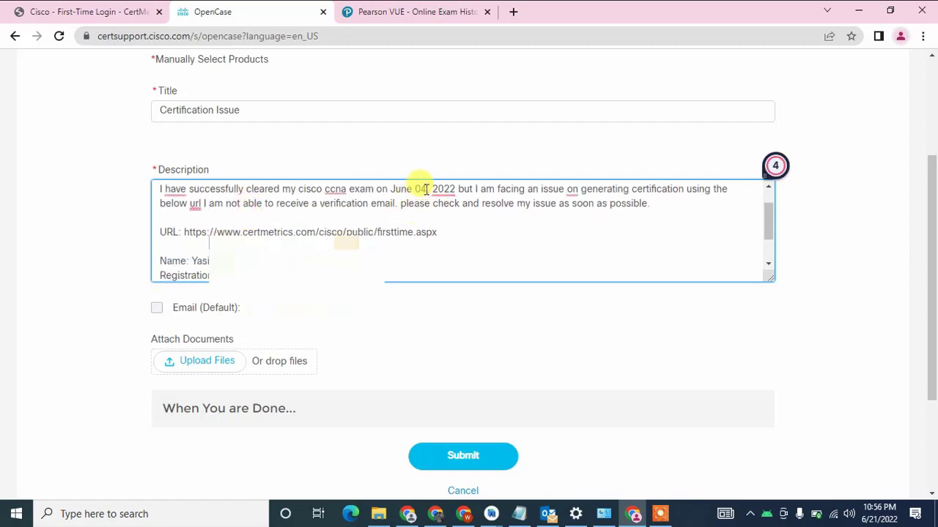
{"action": "mouse_move", "coordinate": [449, 194]}
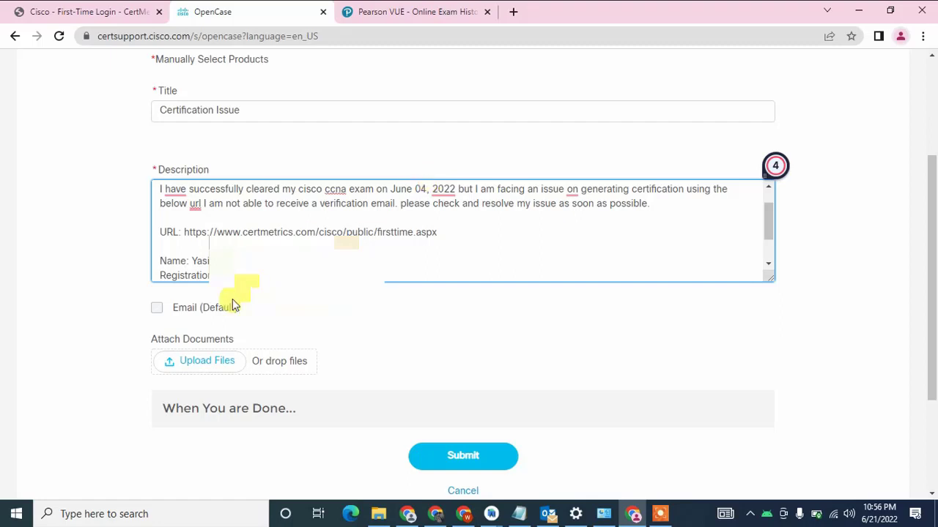
{"action": "type", "text": ","}
{"action": "scroll", "coordinate": [91, 343], "scroll_direction": "down", "scroll_amount": 1}
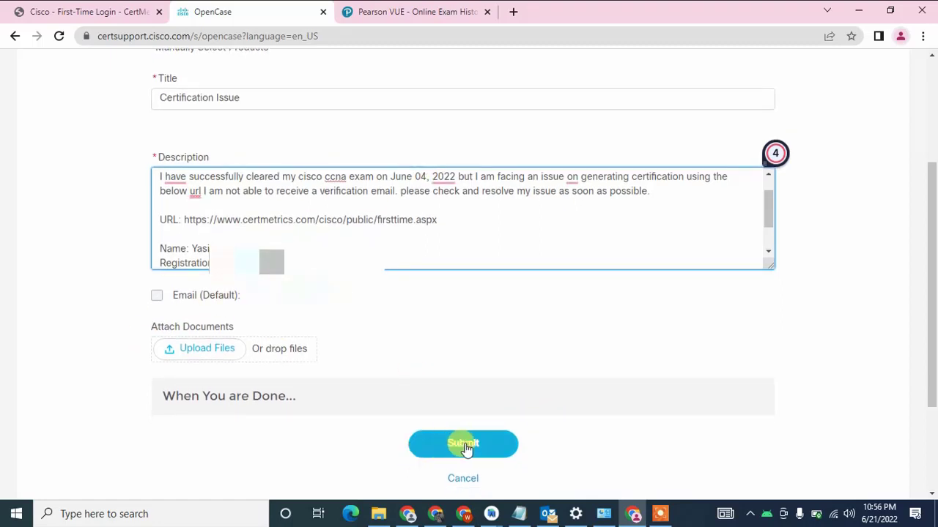
Try to submit the Certification Issue support case and look through the form's required fields.
{"action": "left_click", "coordinate": [465, 445]}
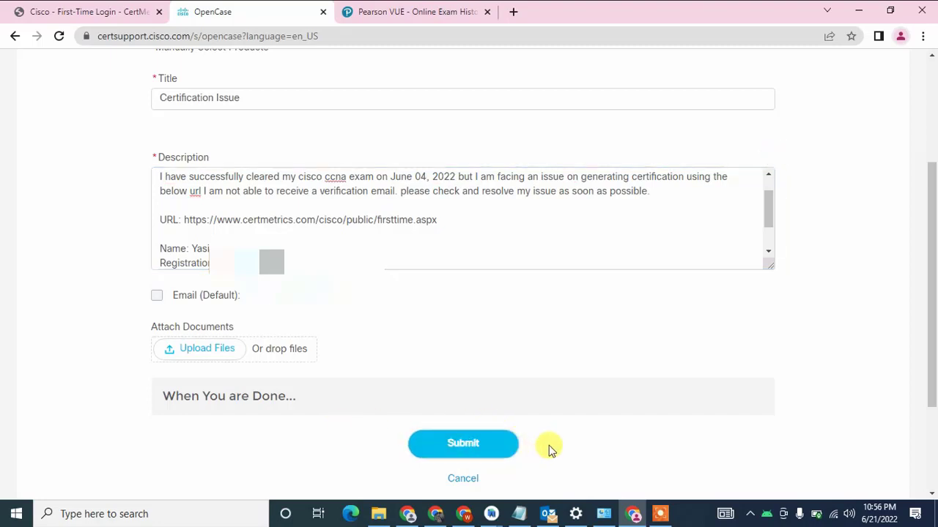
{"action": "left_click", "coordinate": [486, 449]}
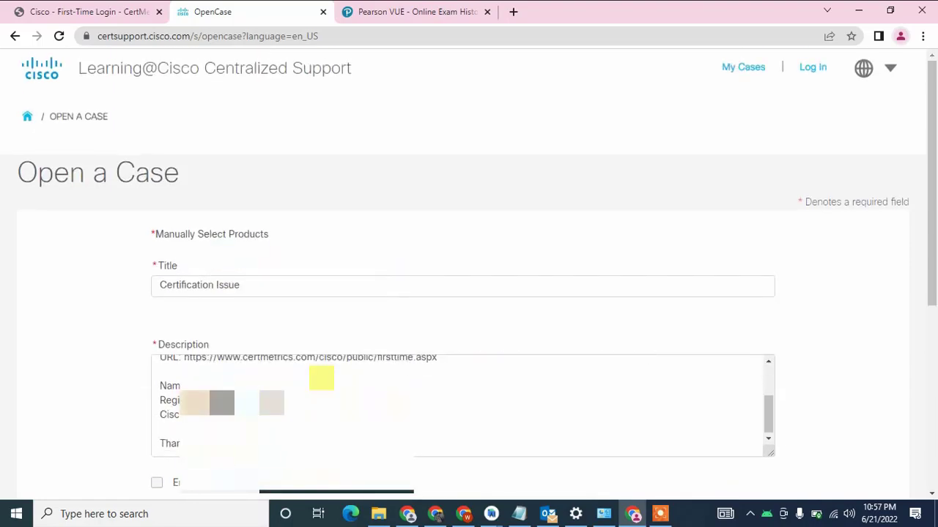
{"action": "scroll", "coordinate": [442, 375], "scroll_direction": "down", "scroll_amount": 3}
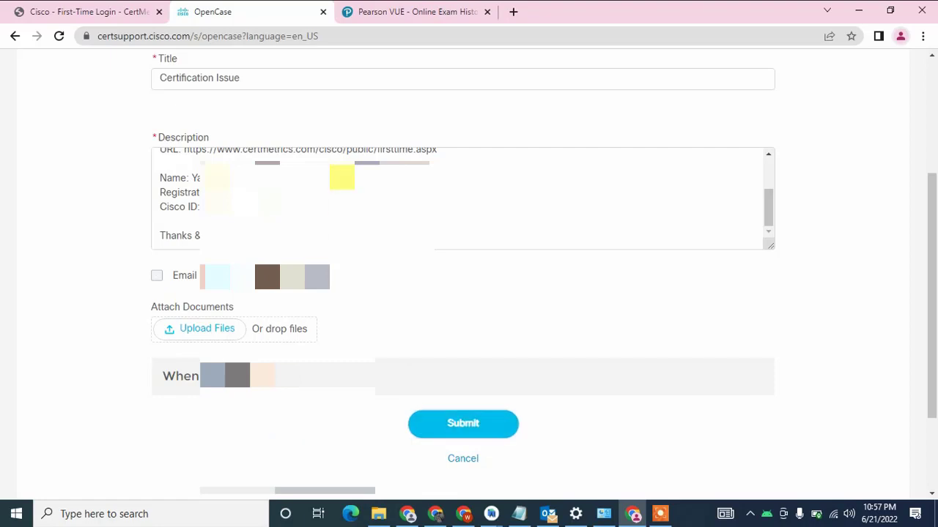
{"action": "scroll", "coordinate": [342, 177], "scroll_direction": "up", "scroll_amount": 2}
{"action": "scroll", "coordinate": [1, 227], "scroll_direction": "up", "scroll_amount": 1}
{"action": "scroll", "coordinate": [51, 243], "scroll_direction": "up", "scroll_amount": 3}
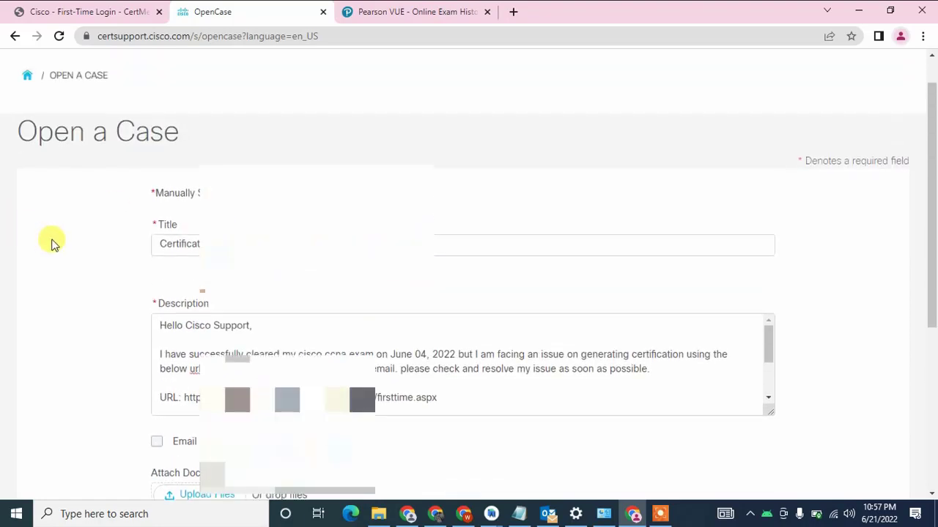
{"action": "scroll", "coordinate": [53, 244], "scroll_direction": "down", "scroll_amount": 1}
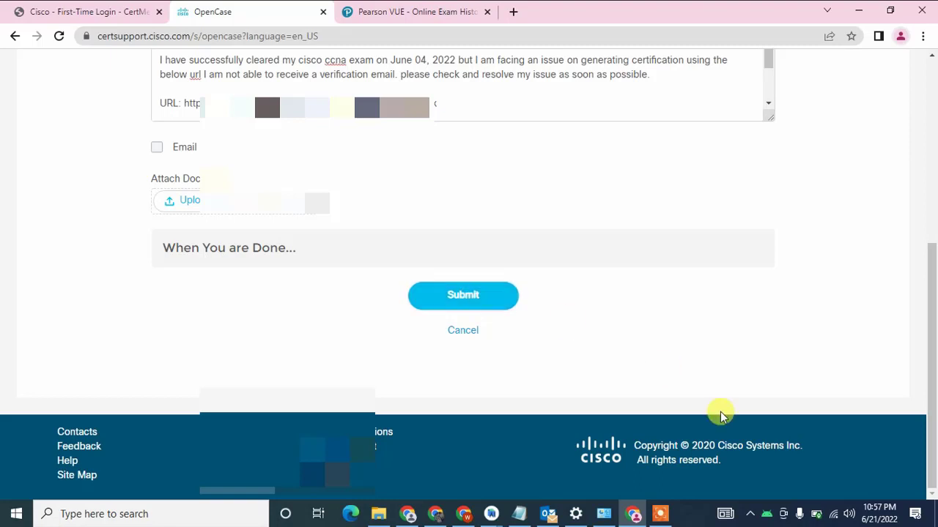
{"action": "left_click", "coordinate": [659, 514]}
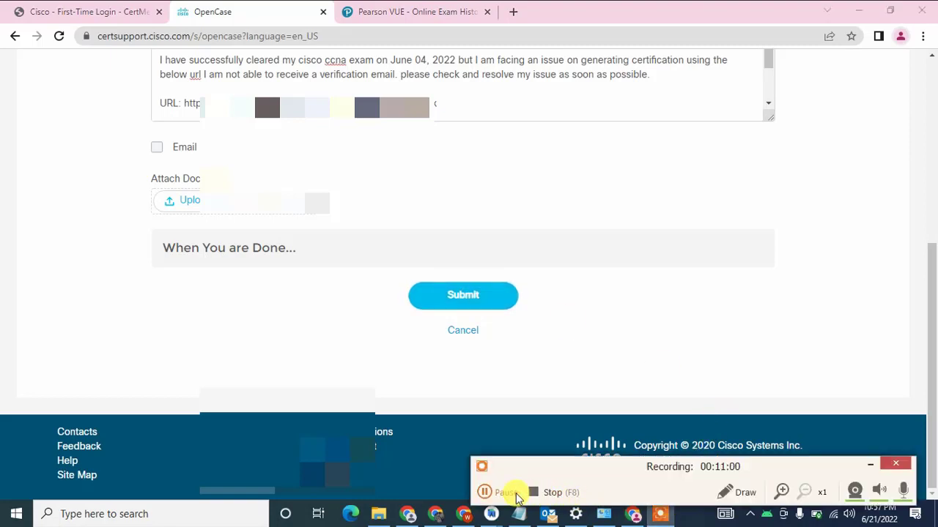
{"action": "left_click", "coordinate": [485, 492]}
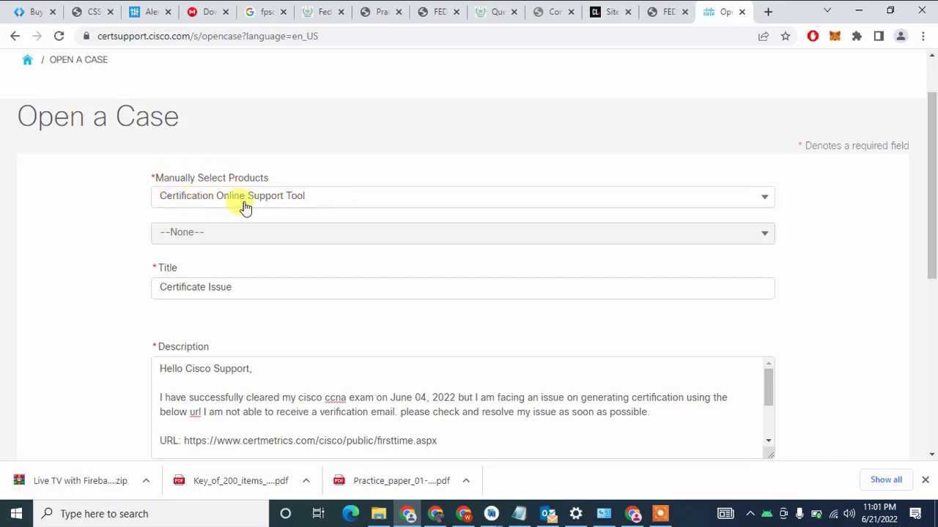
Keep Certification Online Support Tool as the case's product and change the case title to Certification Issue.
{"action": "left_click", "coordinate": [350, 203]}
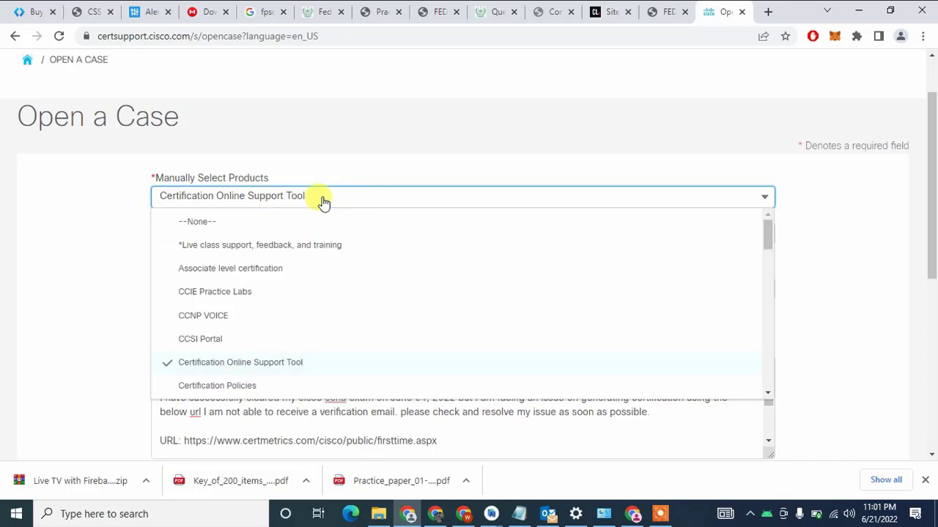
{"action": "left_click", "coordinate": [178, 364]}
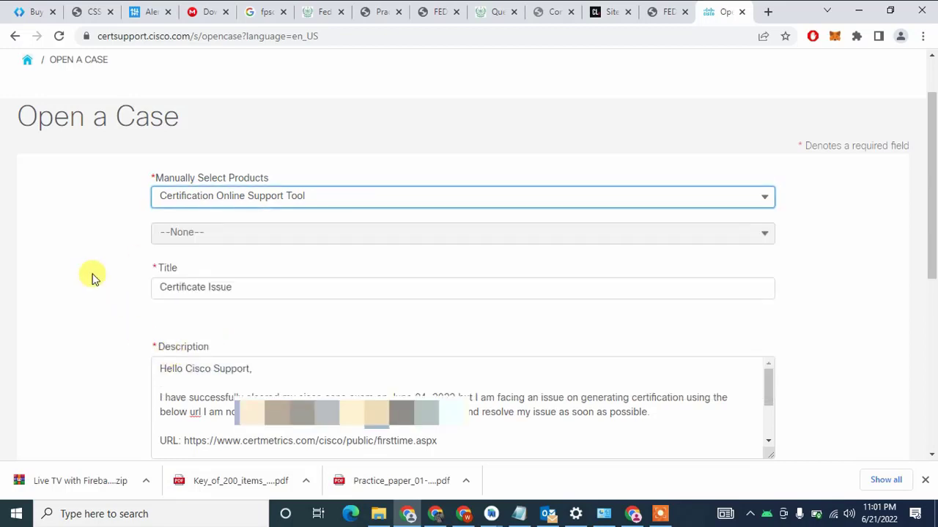
{"action": "scroll", "coordinate": [92, 277], "scroll_direction": "down", "scroll_amount": 2}
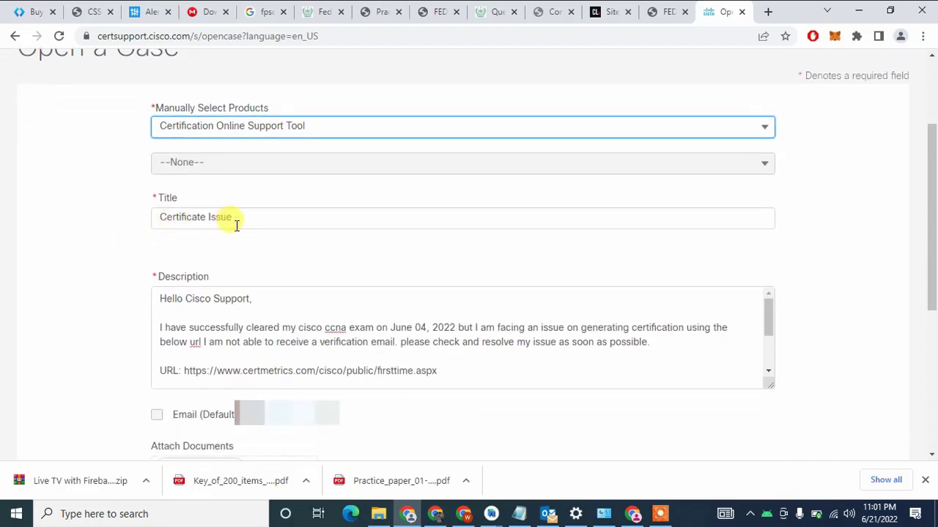
{"action": "left_click", "coordinate": [203, 221]}
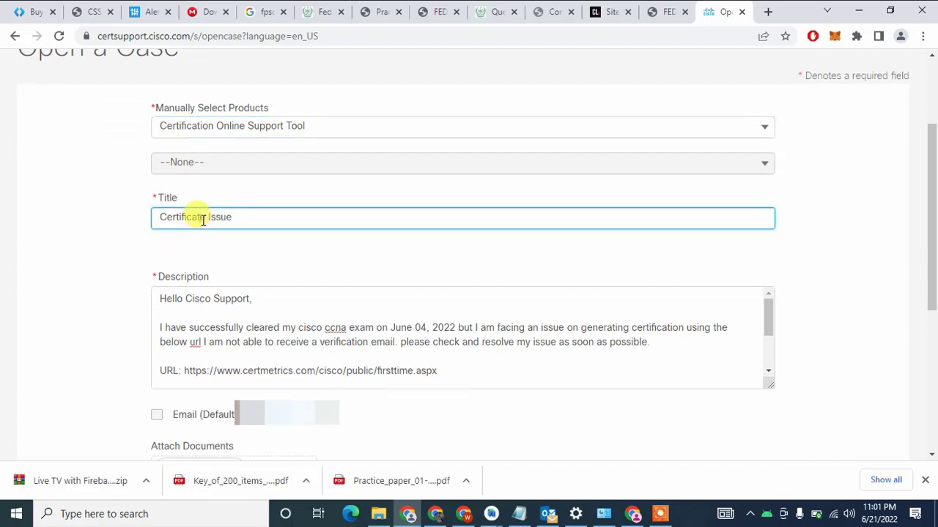
{"action": "type", "text": "ion"}
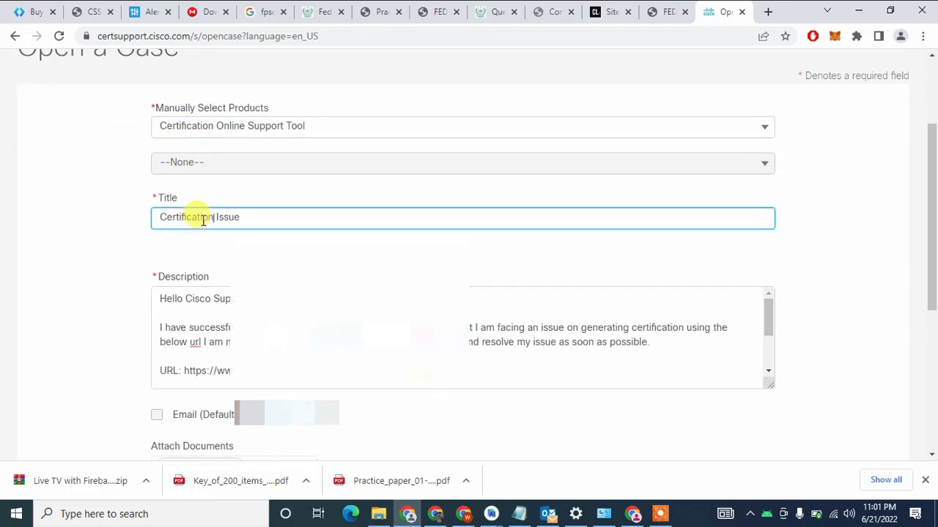
Check the rest of the case description and submit the support case.
{"action": "scroll", "coordinate": [110, 284], "scroll_direction": "down", "scroll_amount": 1}
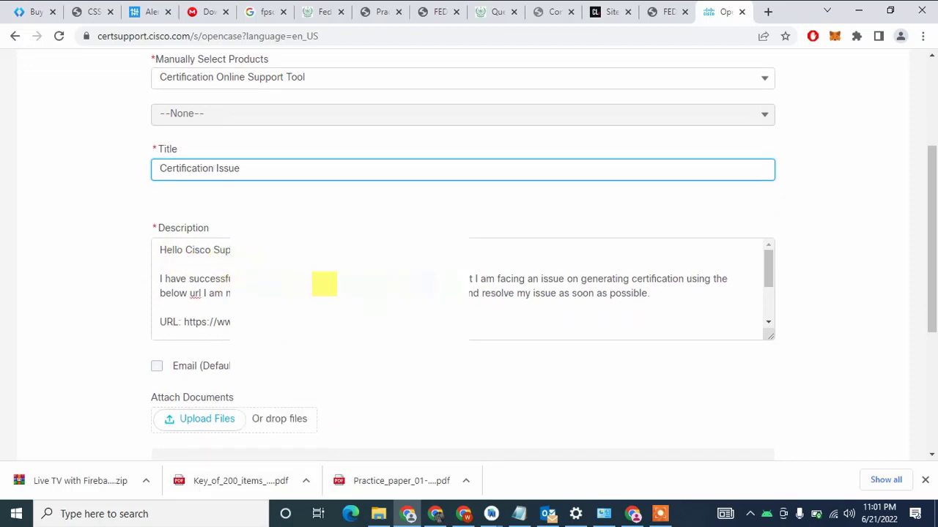
{"action": "scroll", "coordinate": [373, 283], "scroll_direction": "down", "scroll_amount": 2}
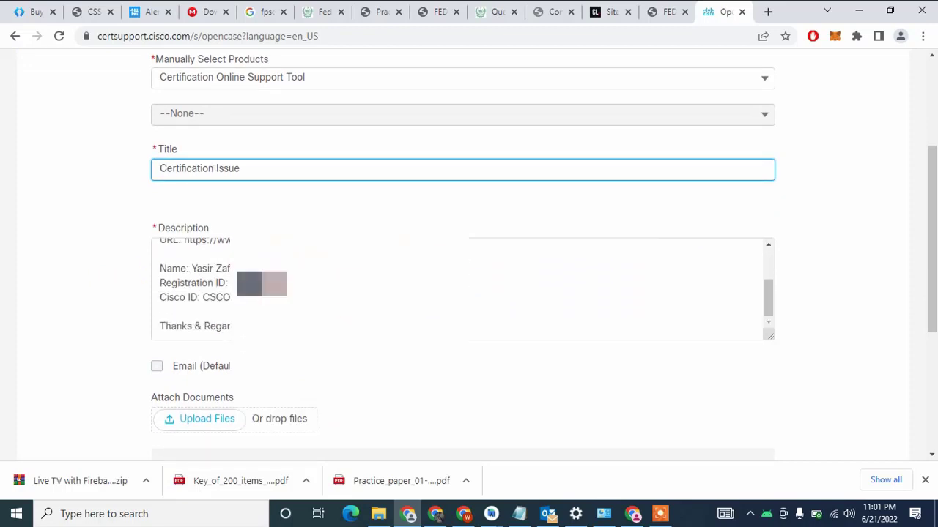
{"action": "scroll", "coordinate": [56, 320], "scroll_direction": "down", "scroll_amount": 2}
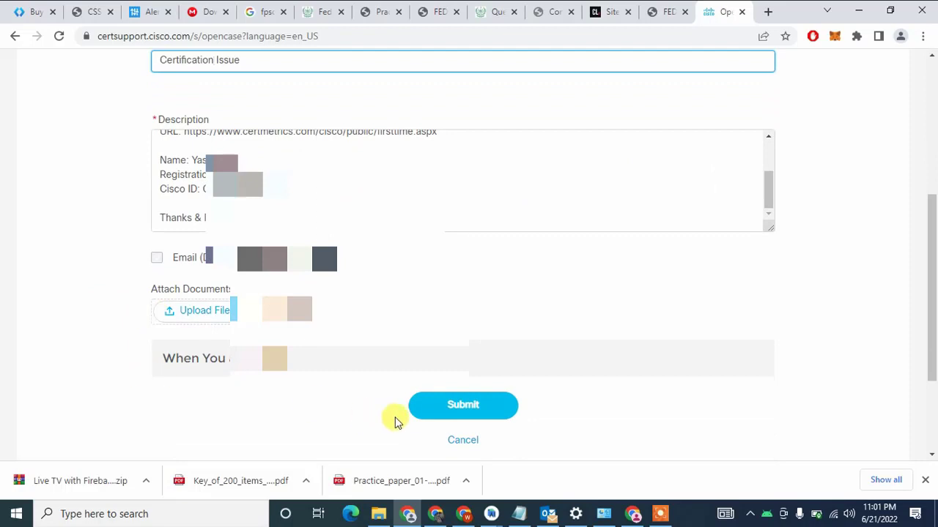
{"action": "left_click", "coordinate": [443, 412]}
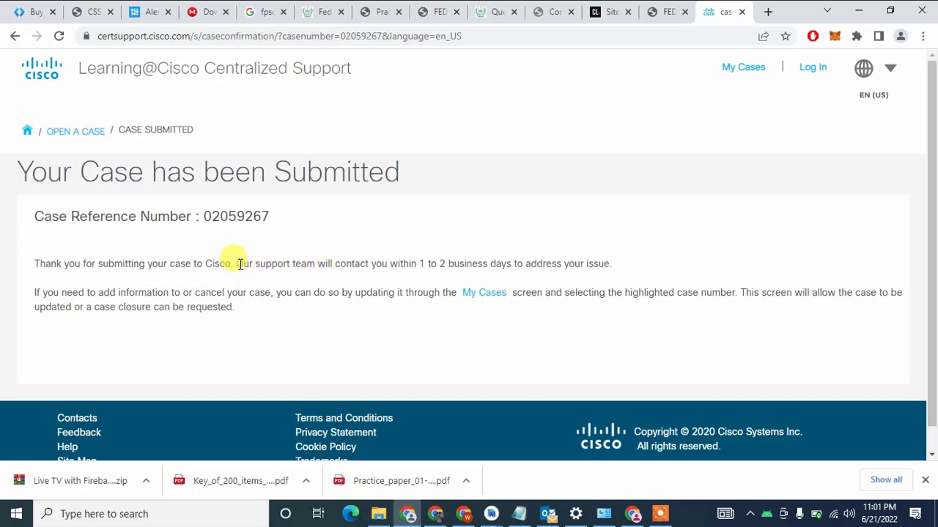
Read the support team's response time in the case confirmation and close the browser's downloads bar.
{"action": "left_click_drag", "start_coordinate": [239, 264], "coordinate": [593, 265]}
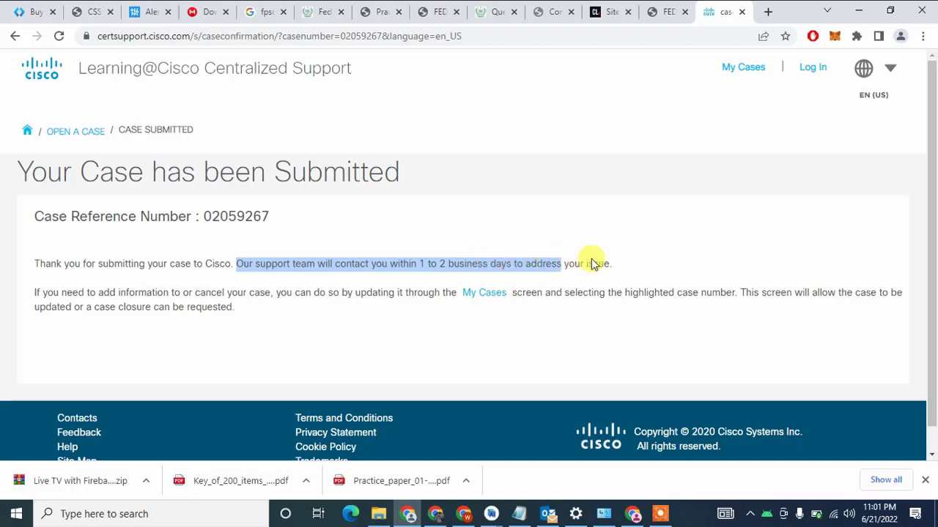
{"action": "left_click", "coordinate": [614, 263]}
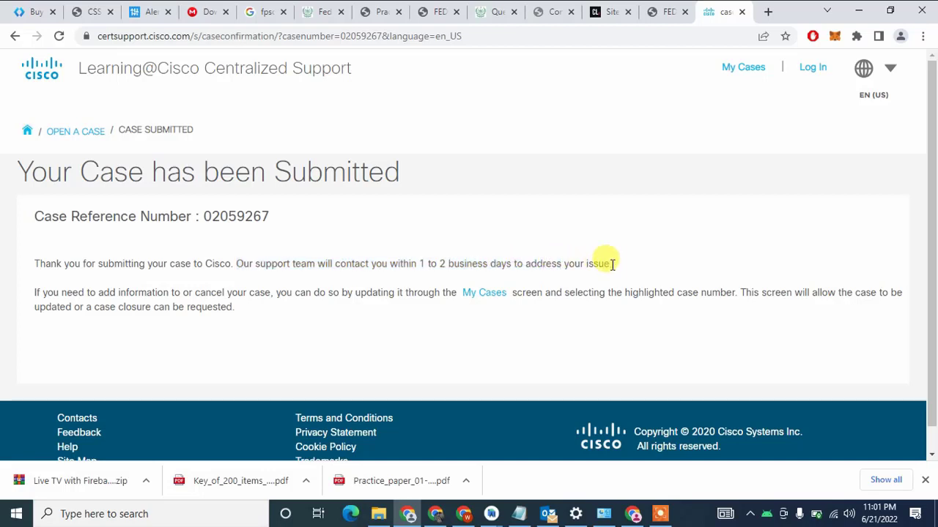
{"action": "left_click_drag", "start_coordinate": [612, 265], "coordinate": [238, 264]}
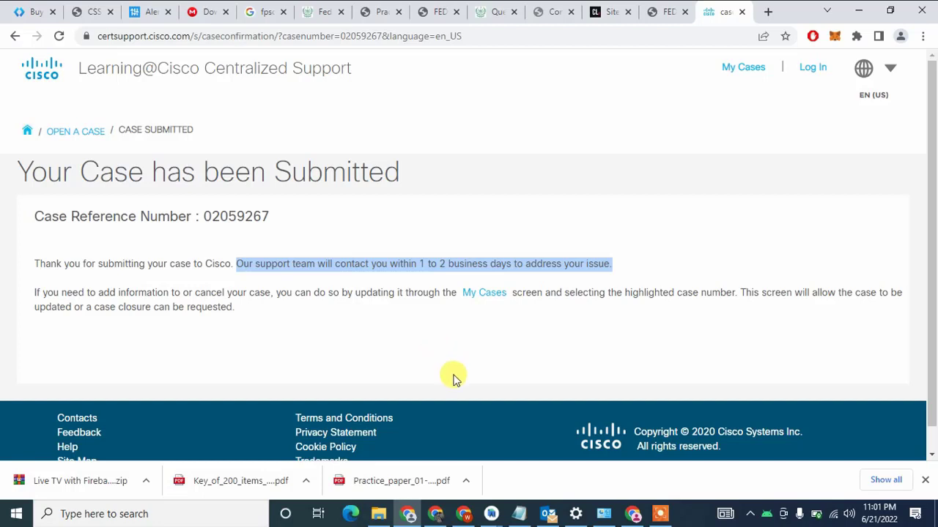
{"action": "left_click", "coordinate": [925, 481]}
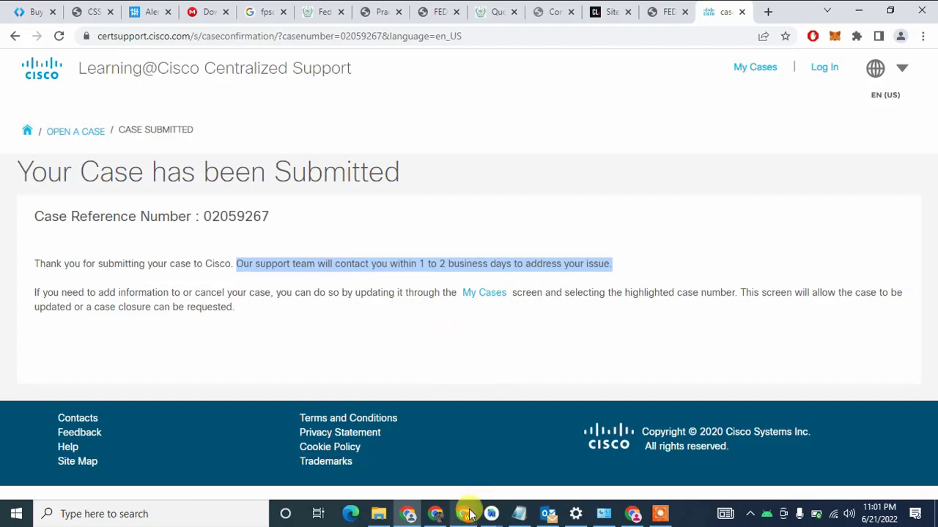
{"action": "left_click", "coordinate": [660, 514]}
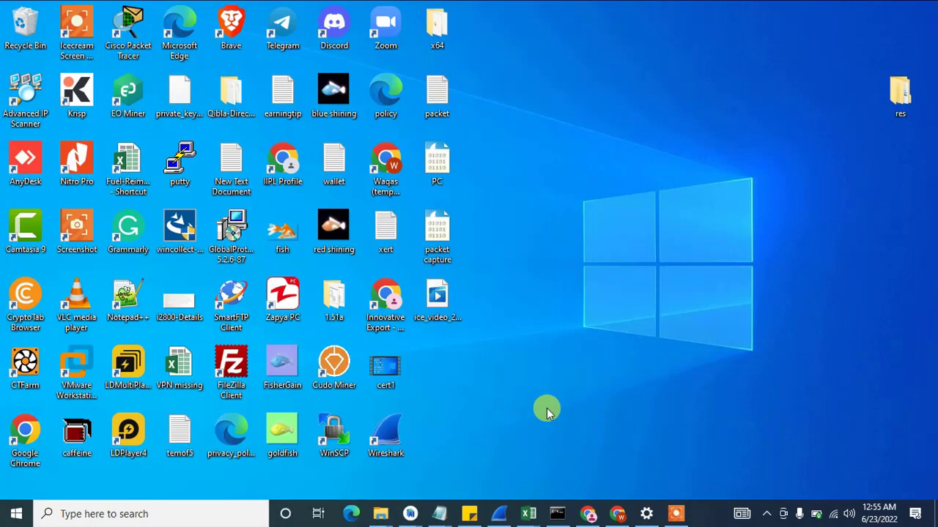
{"action": "left_click", "coordinate": [619, 515]}
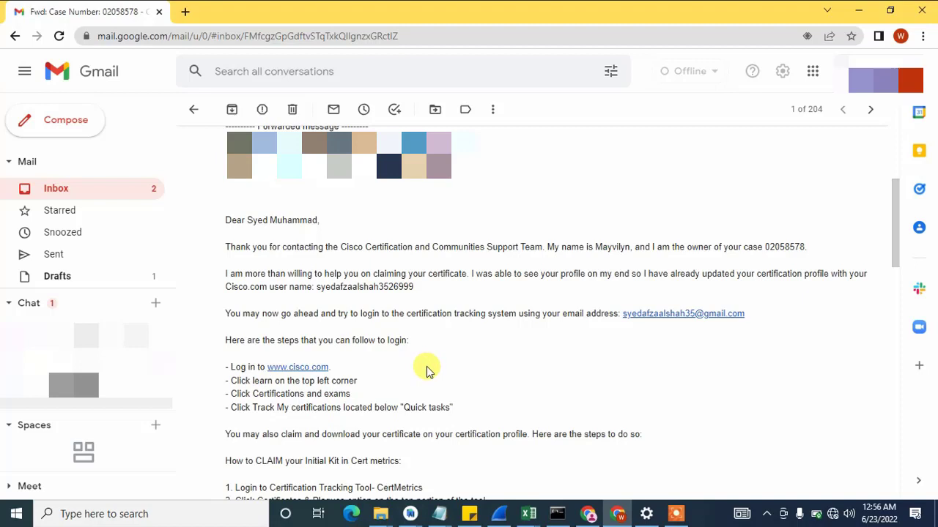
{"action": "right_click", "coordinate": [292, 367]}
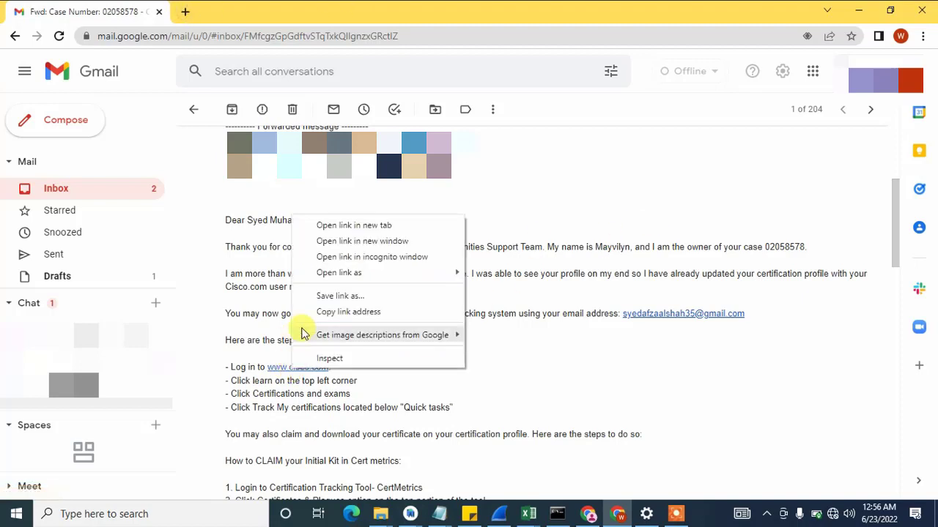
{"action": "left_click", "coordinate": [342, 226]}
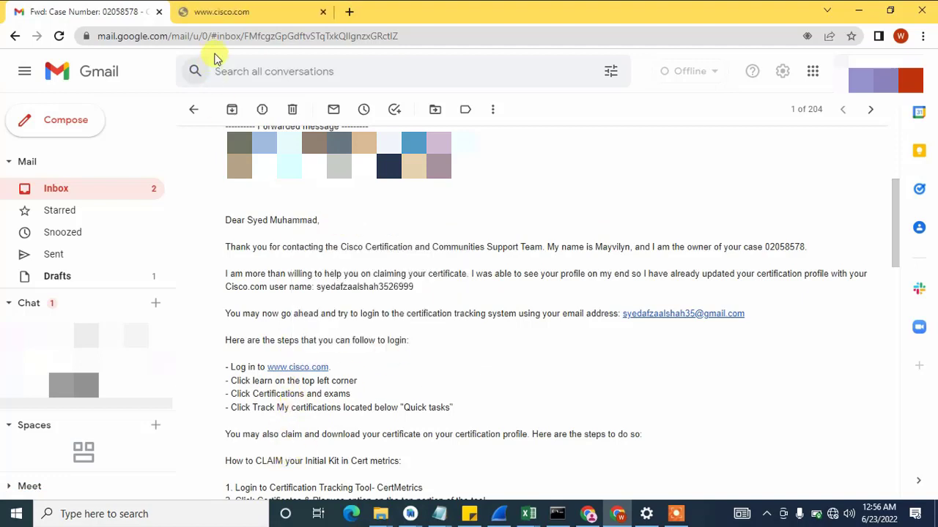
{"action": "left_click", "coordinate": [234, 11]}
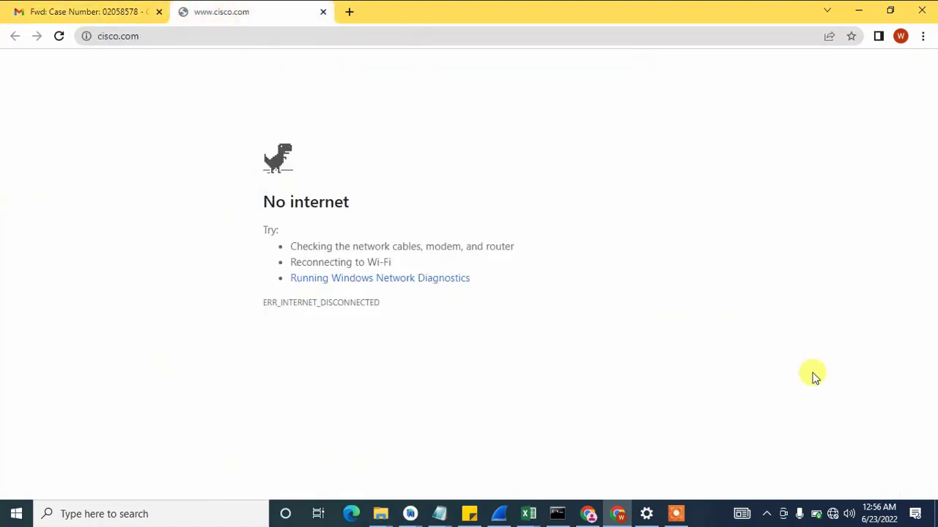
Disconnect from the current Wi-Fi network and reconnect to it.
{"action": "left_click", "coordinate": [833, 513]}
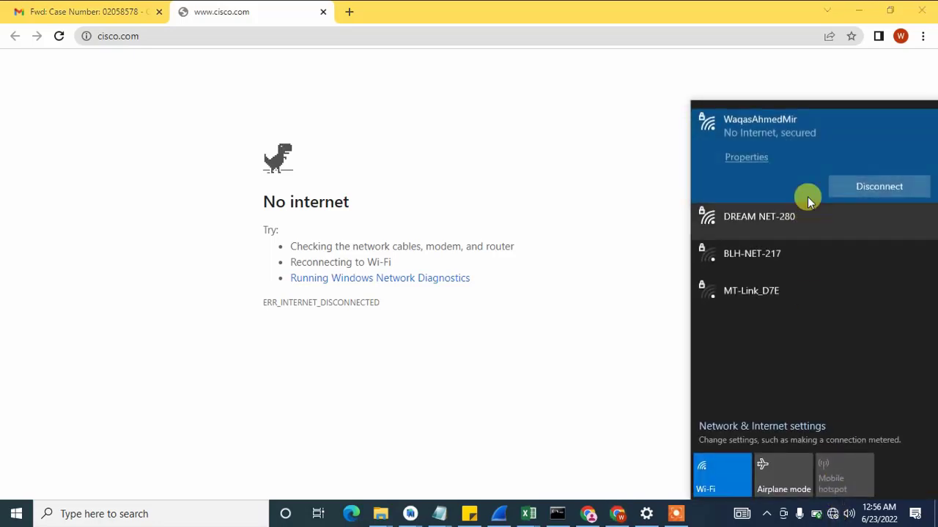
{"action": "left_click", "coordinate": [852, 190]}
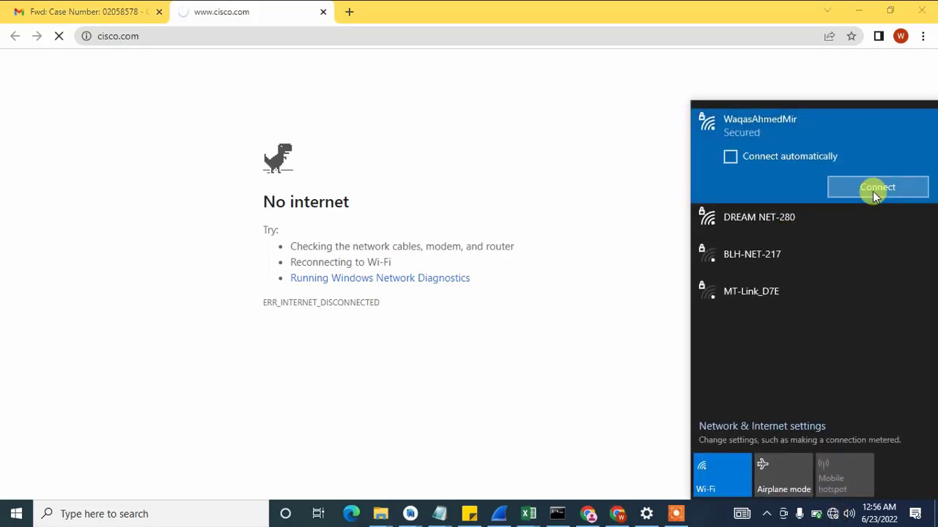
{"action": "left_click", "coordinate": [876, 192]}
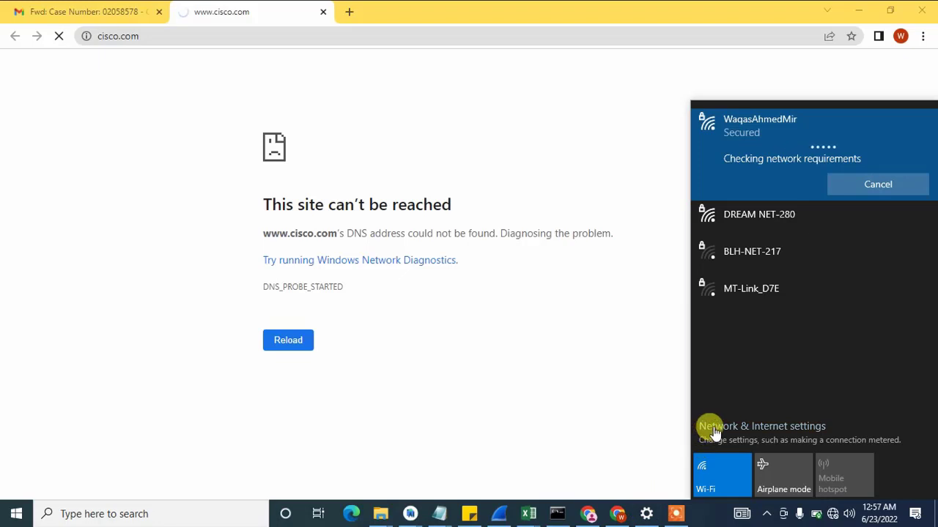
{"action": "left_click", "coordinate": [678, 516]}
{"action": "left_click", "coordinate": [496, 491]}
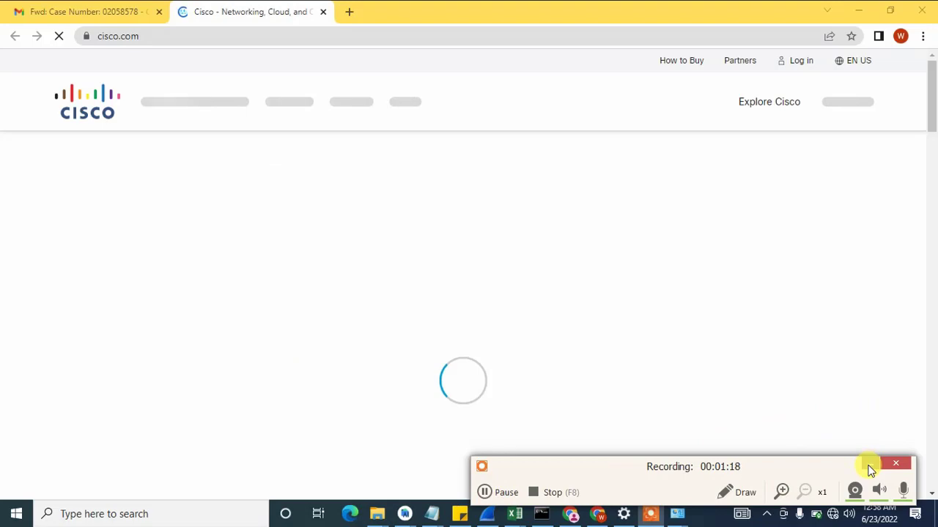
{"action": "left_click", "coordinate": [879, 464]}
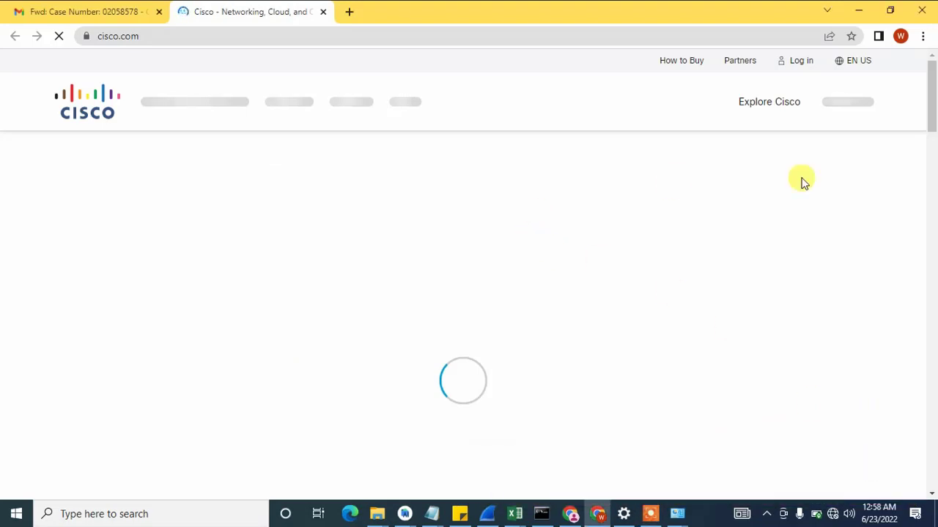
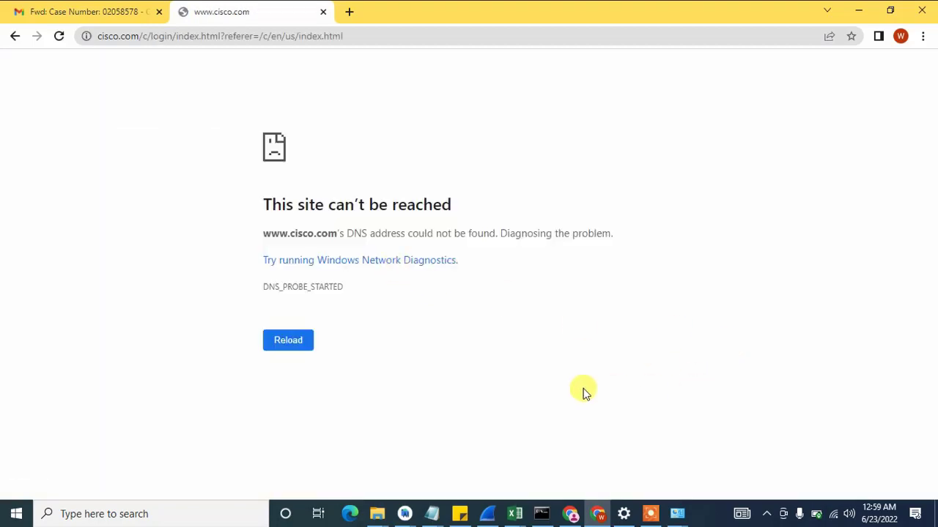
{"action": "left_click", "coordinate": [650, 515]}
{"action": "left_click", "coordinate": [486, 492]}
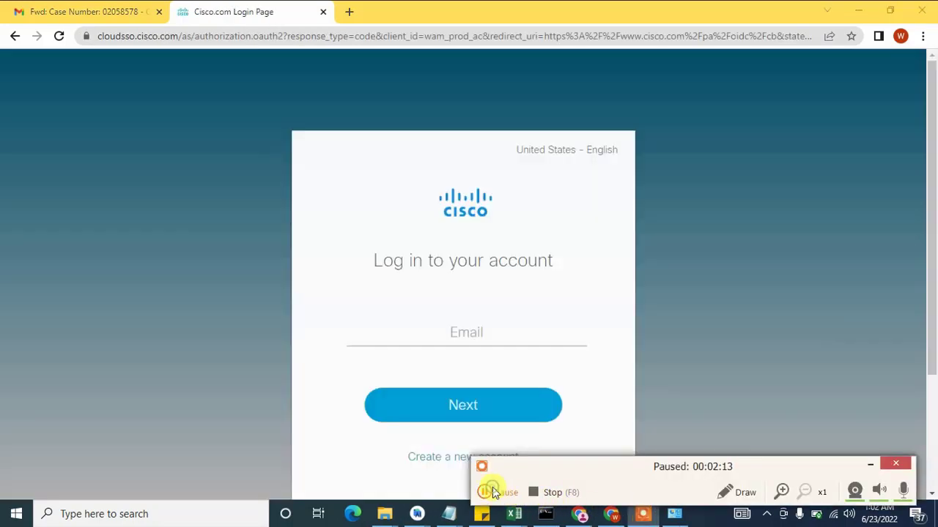
{"action": "left_click", "coordinate": [869, 464]}
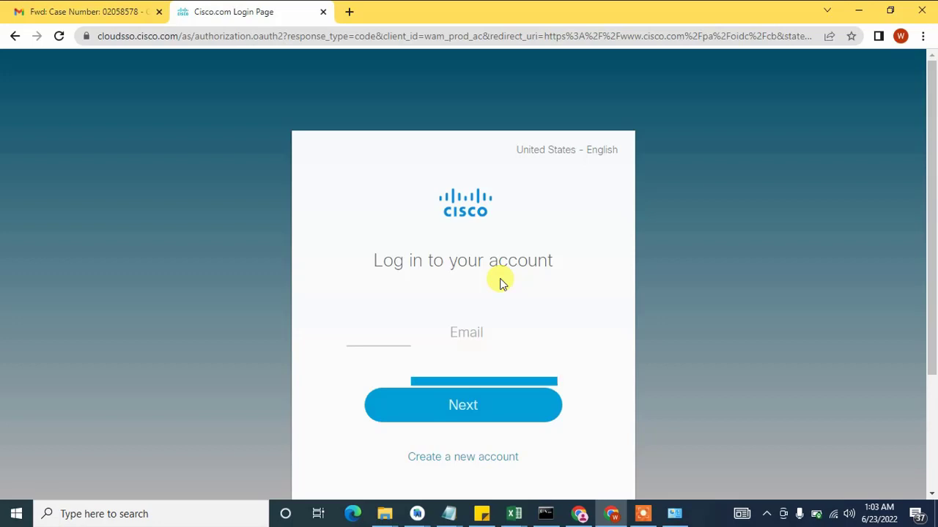
Enter the account's email on the Cisco login page and continue to the password entry.
{"action": "left_click", "coordinate": [471, 336]}
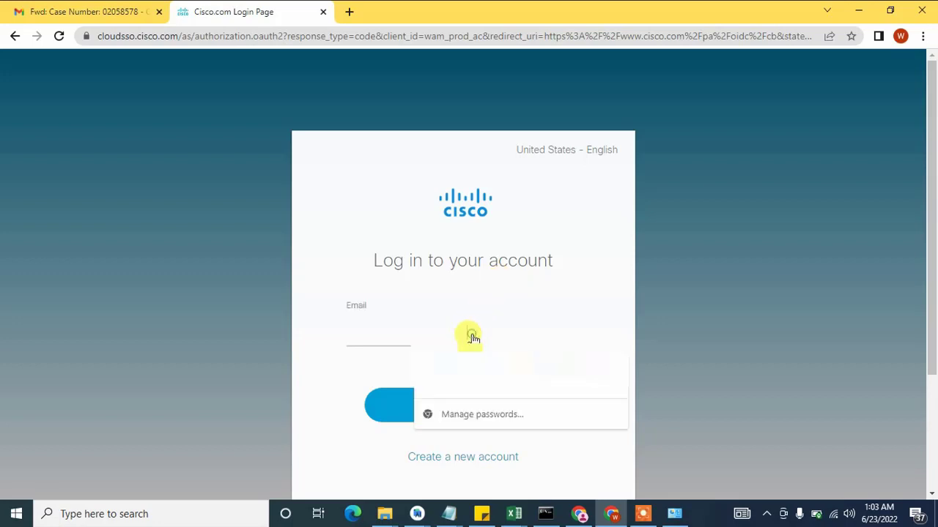
{"action": "left_click", "coordinate": [472, 338]}
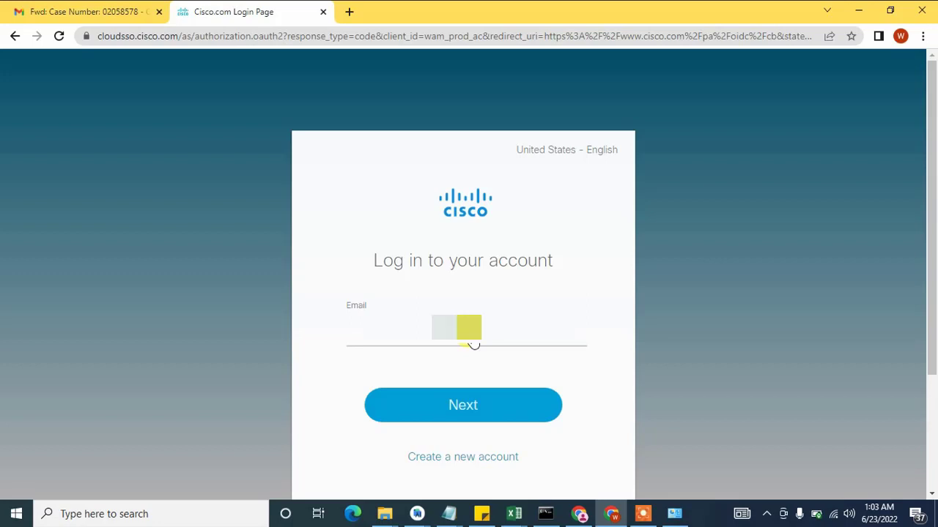
{"action": "key", "text": "Return"}
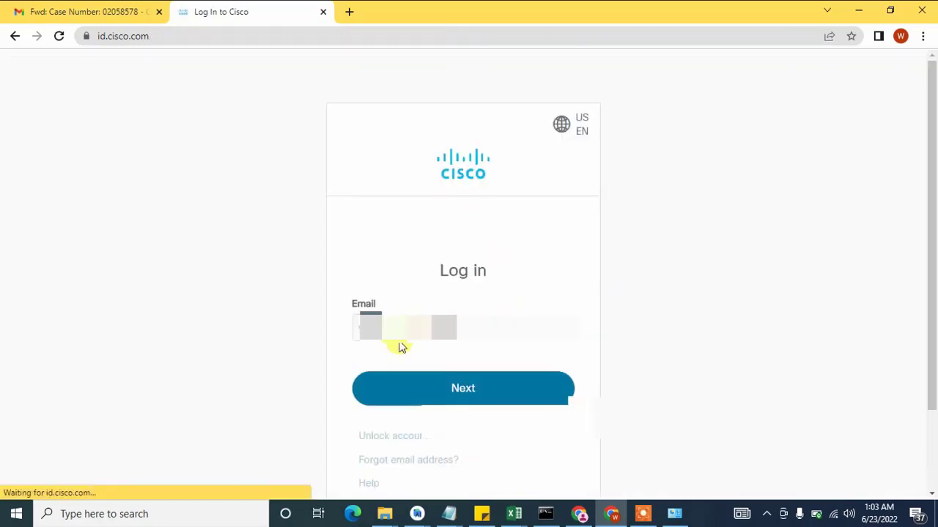
{"action": "key", "text": "Return"}
{"action": "key", "text": "Return"}
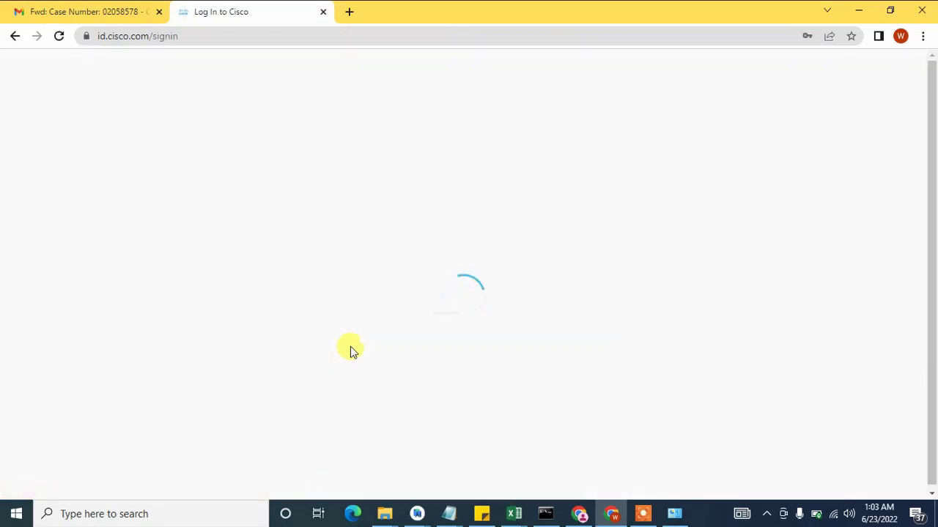
Enter the account password, try to log in to Cisco, and check the login form's response.
{"action": "left_click", "coordinate": [419, 386]}
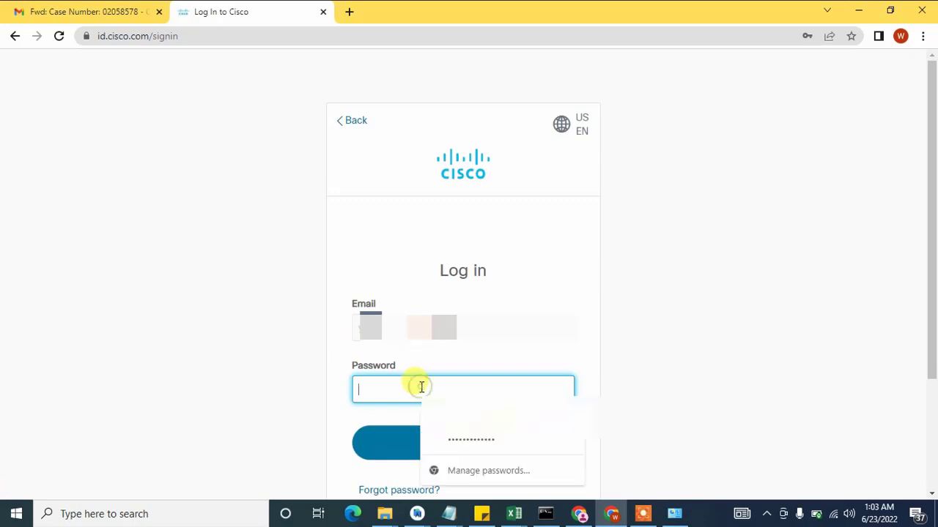
{"action": "type", "text": "•••"}
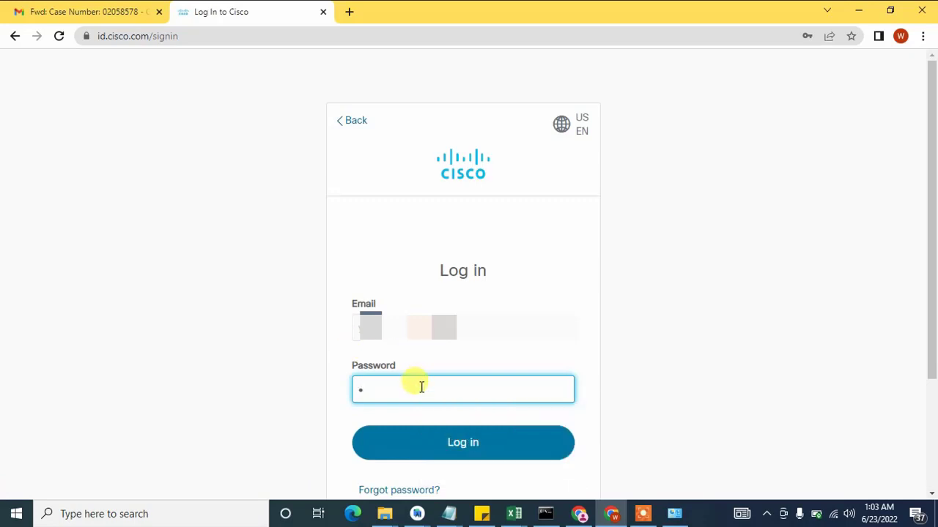
{"action": "type", "text": "•••••••••••"}
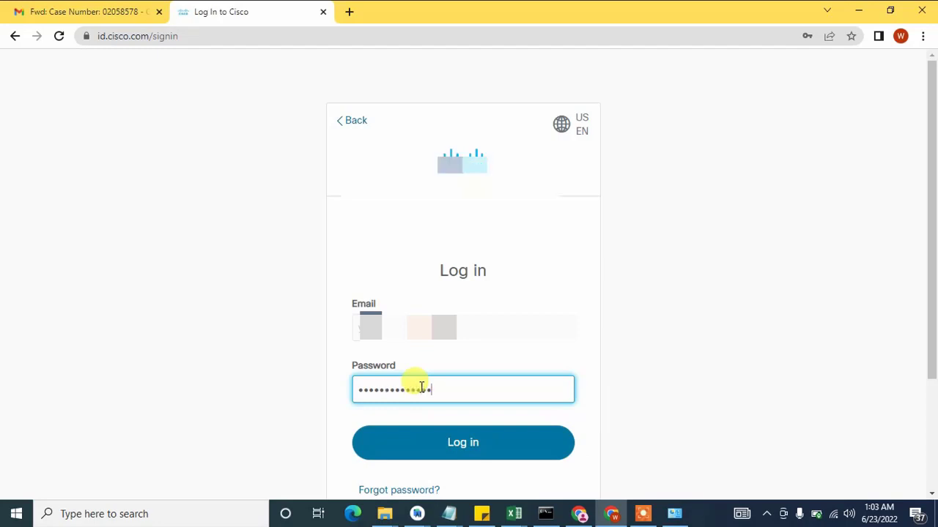
{"action": "key", "text": "Return"}
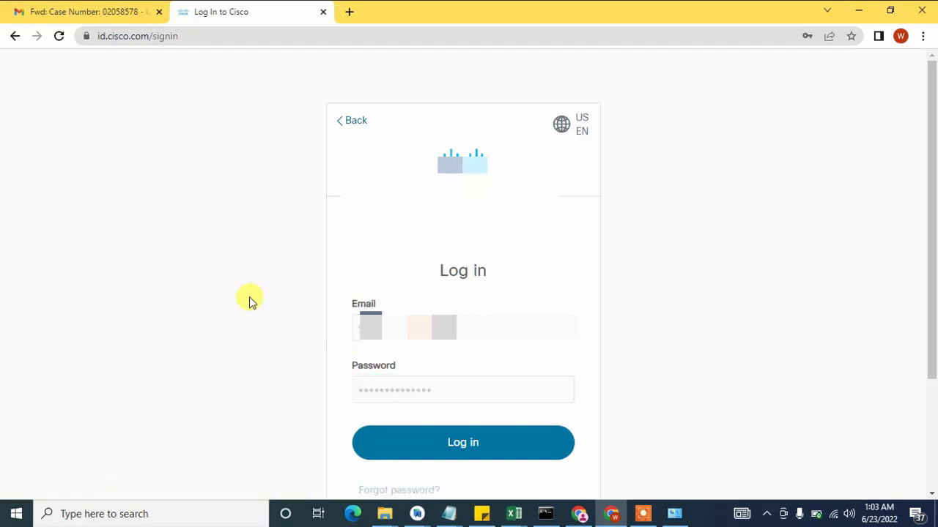
{"action": "scroll", "coordinate": [249, 300], "scroll_direction": "down", "scroll_amount": 3}
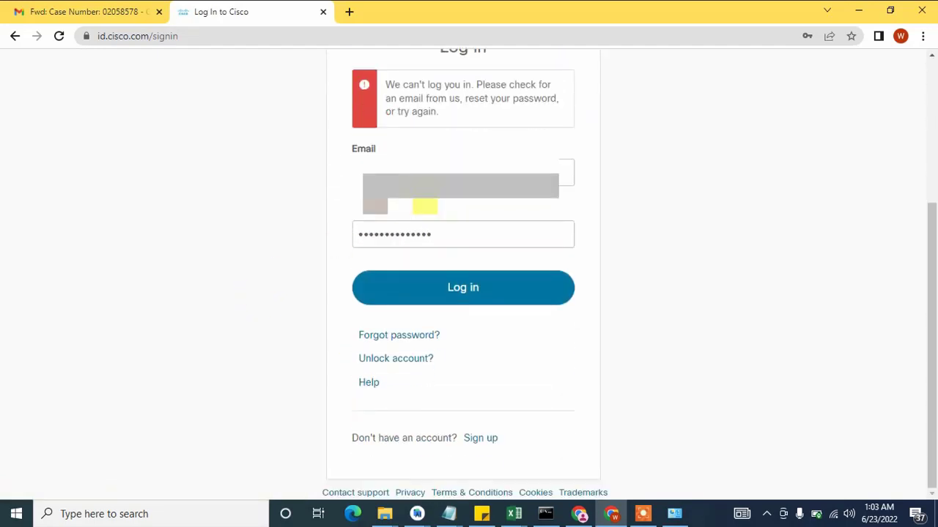
Re-enter the account password on the Cisco login page and log in.
{"action": "double_click", "coordinate": [437, 236]}
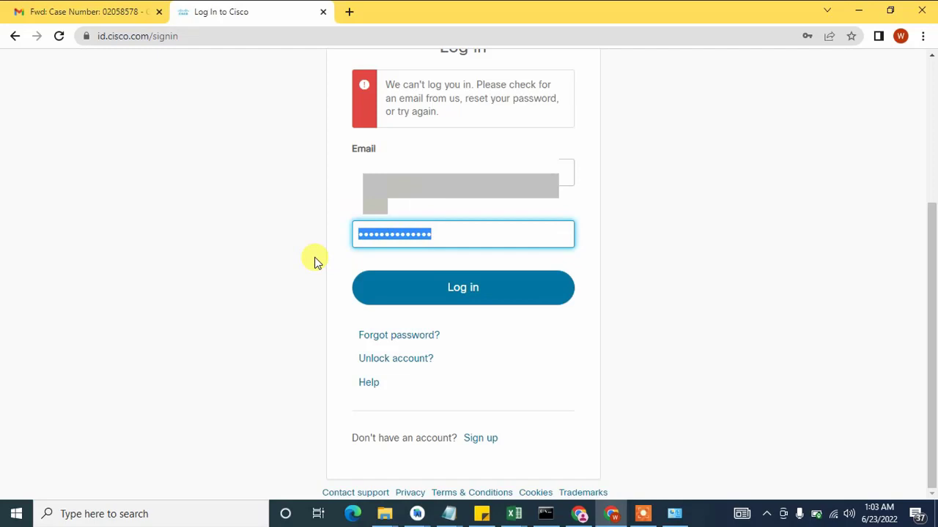
{"action": "type", "text": "•••••"}
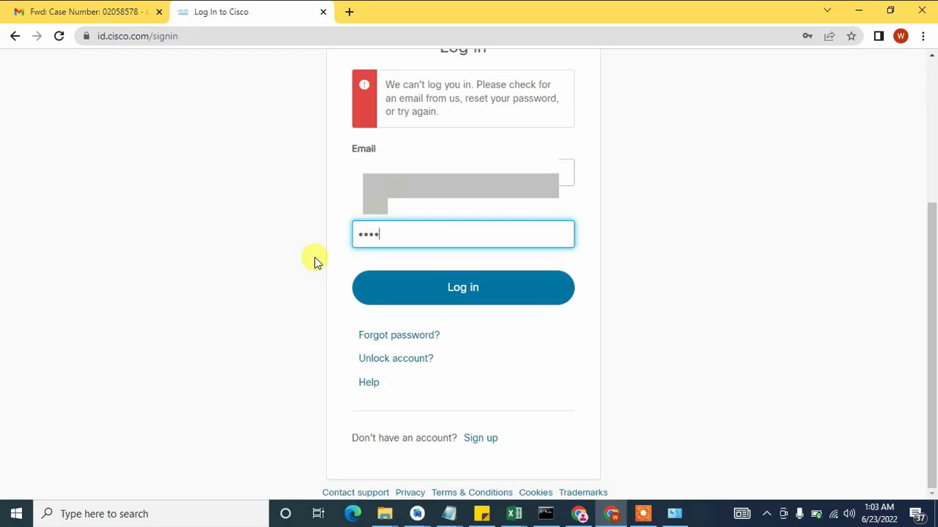
{"action": "type", "text": "•••••••••"}
{"action": "key", "text": "Return"}
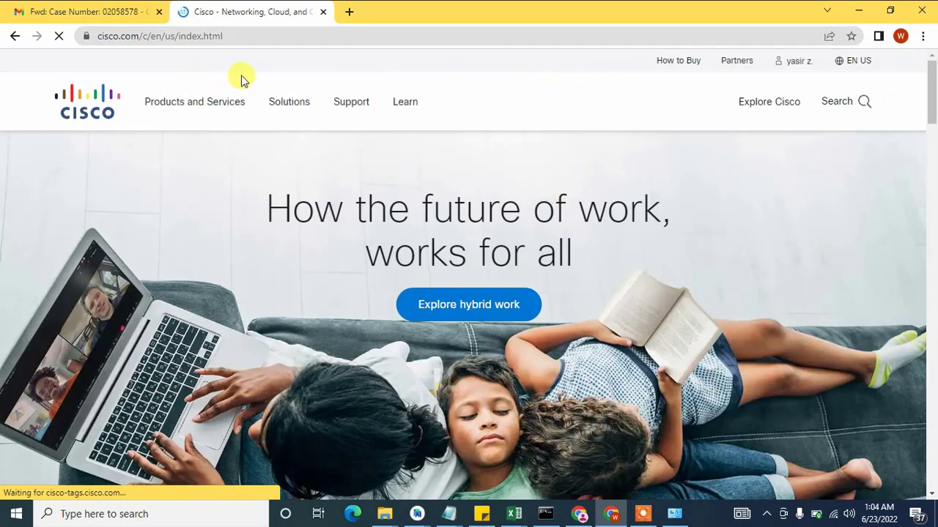
Open Track my certifications from Cisco's Certifications and Exams section and accept the tracking site's cookie notice.
{"action": "left_click", "coordinate": [409, 104]}
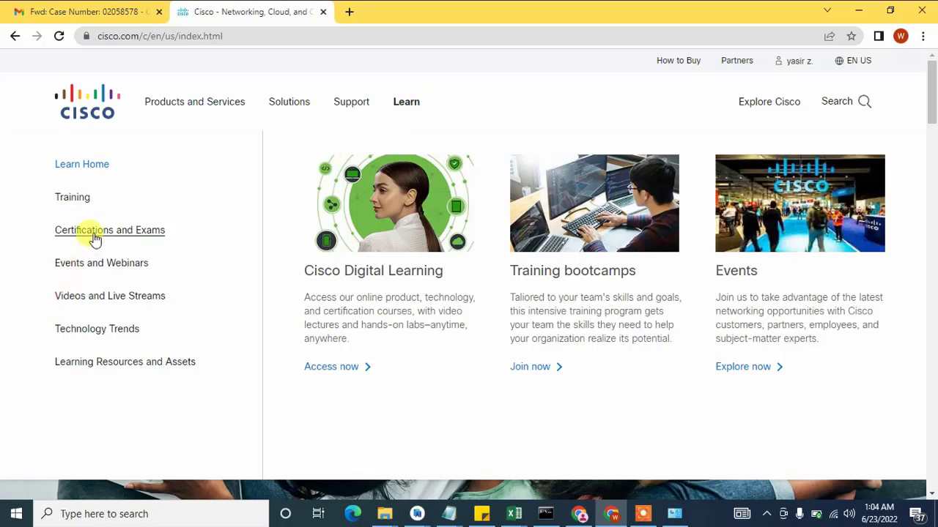
{"action": "left_click", "coordinate": [95, 234]}
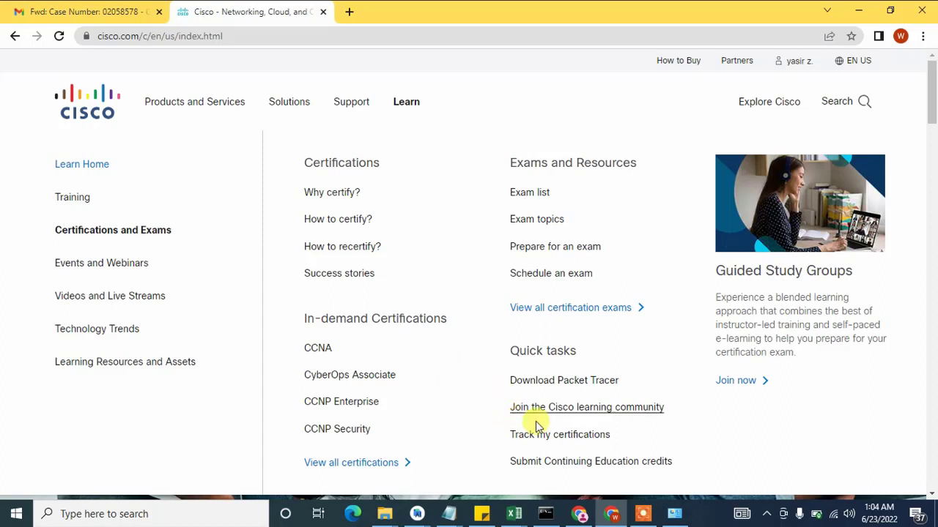
{"action": "left_click", "coordinate": [578, 436]}
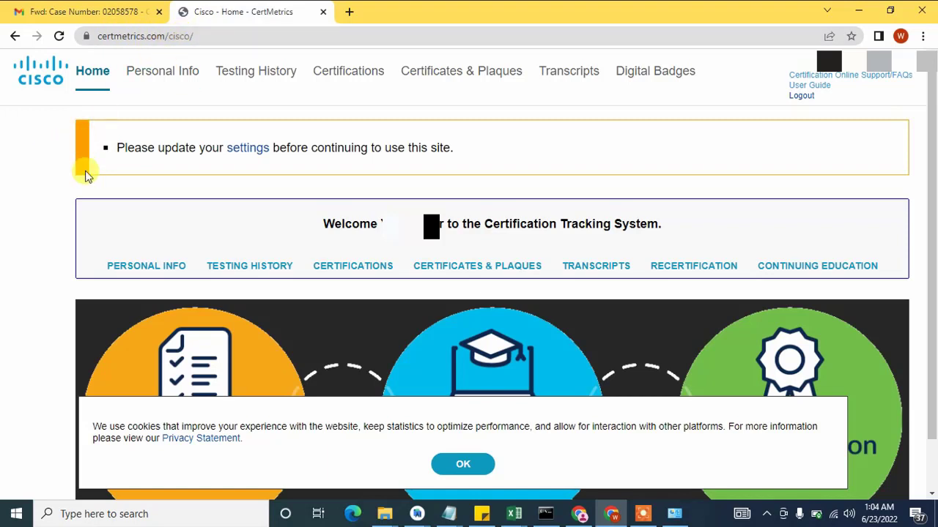
{"action": "left_click", "coordinate": [467, 467]}
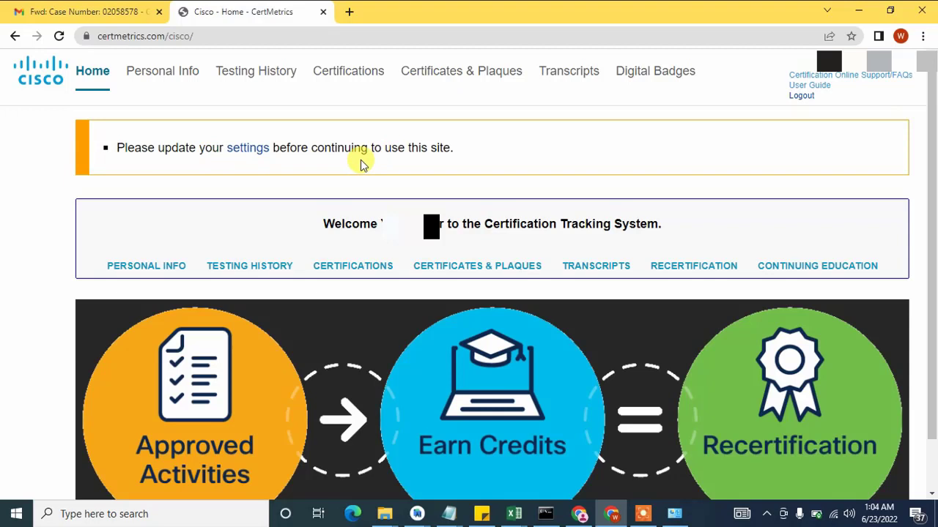
Open the settings that the tracking site asks to update and answer Yes to Email Notifications.
{"action": "left_click", "coordinate": [251, 153]}
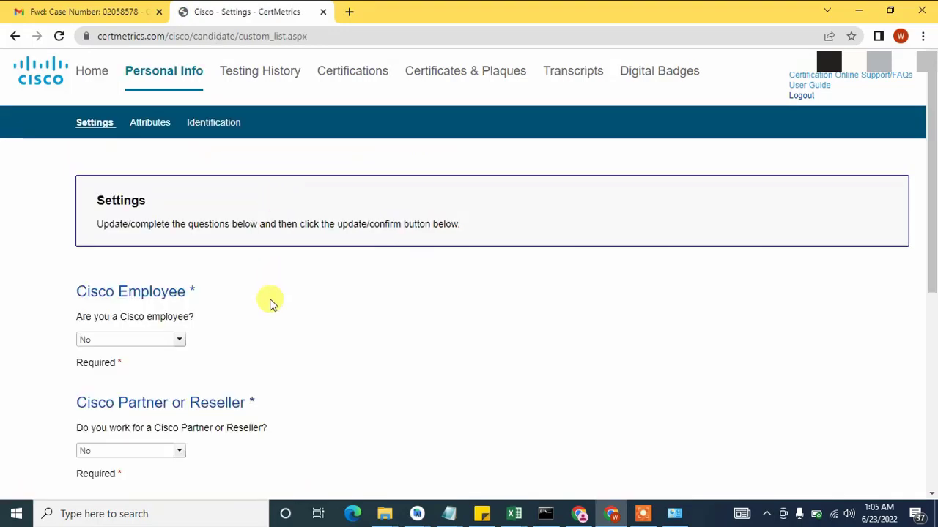
{"action": "scroll", "coordinate": [120, 279], "scroll_direction": "down", "scroll_amount": 1}
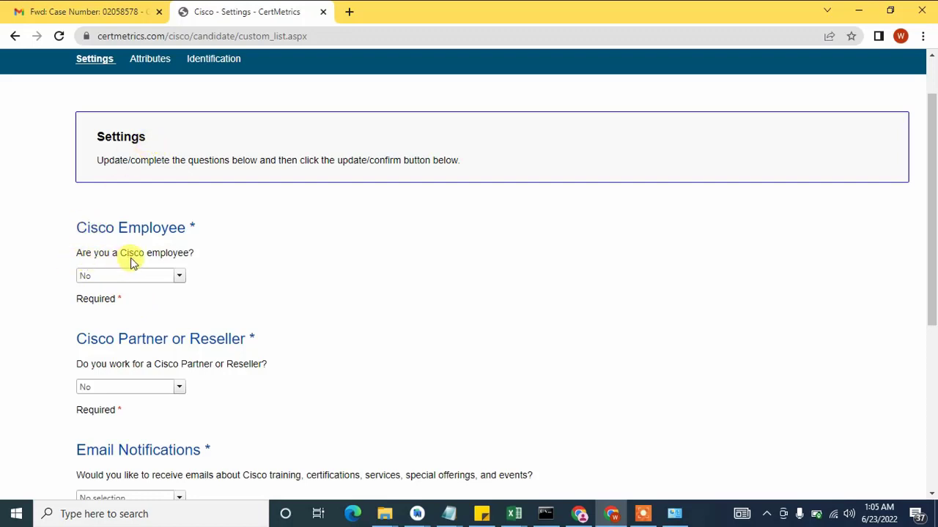
{"action": "left_click", "coordinate": [177, 277]}
{"action": "left_click", "coordinate": [236, 279]}
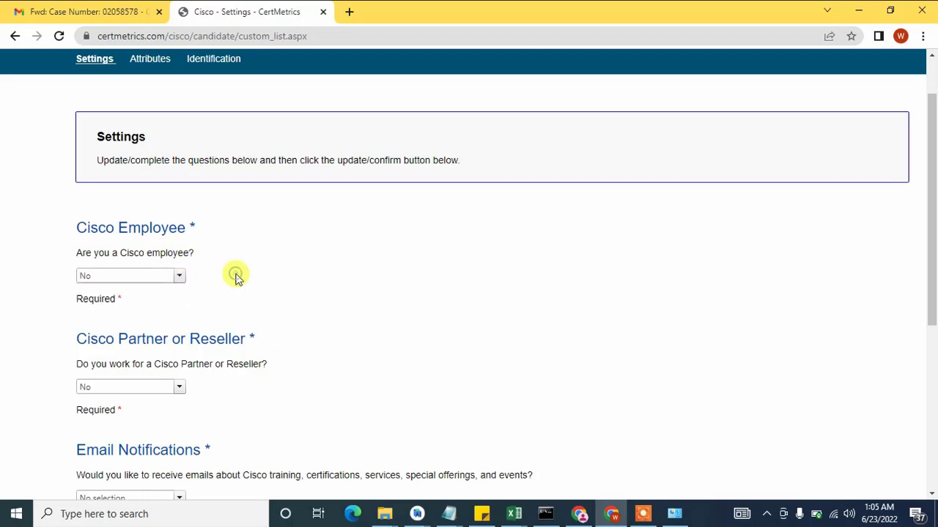
{"action": "scroll", "coordinate": [230, 274], "scroll_direction": "down", "scroll_amount": 1}
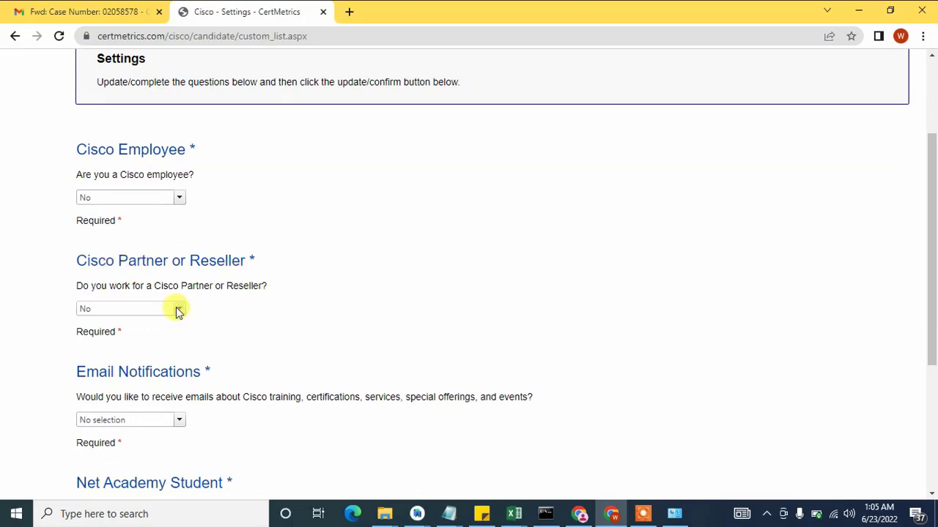
{"action": "scroll", "coordinate": [183, 312], "scroll_direction": "down", "scroll_amount": 1}
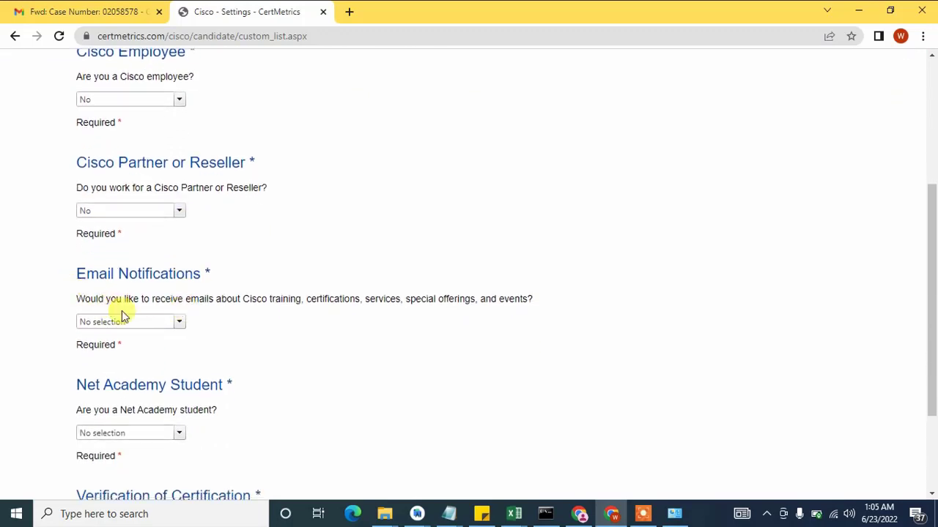
{"action": "left_click", "coordinate": [178, 322]}
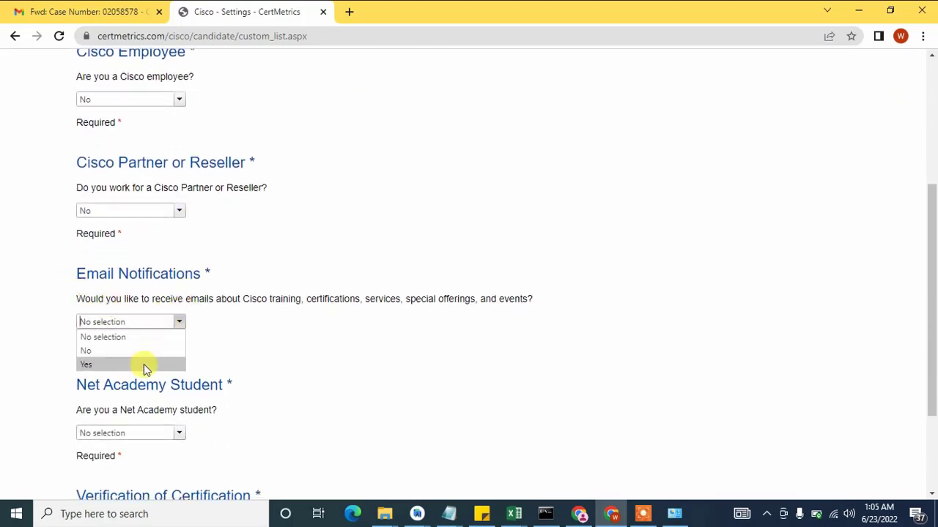
{"action": "left_click", "coordinate": [147, 364]}
Answer No to Net Academy Student and Yes to Verification of Certification, and submit the settings.
{"action": "scroll", "coordinate": [264, 361], "scroll_direction": "down", "scroll_amount": 1}
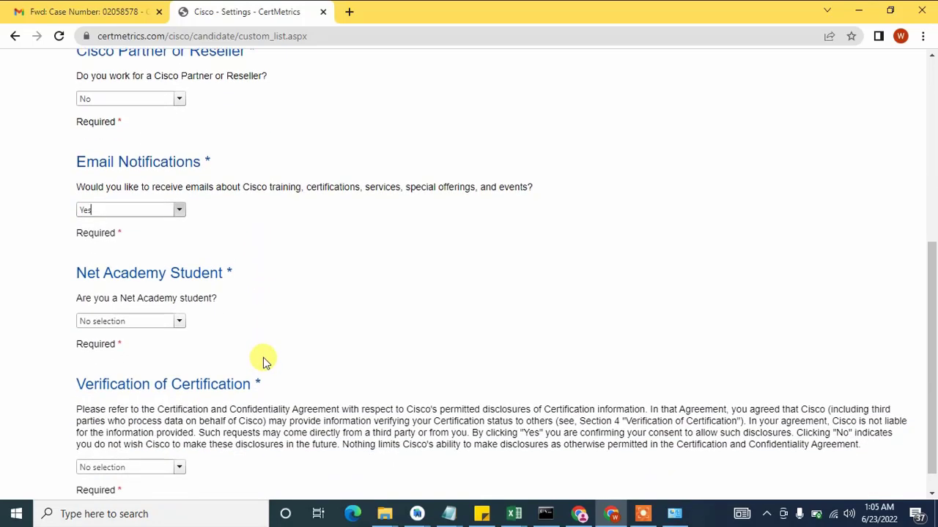
{"action": "left_click", "coordinate": [181, 324]}
{"action": "left_click", "coordinate": [125, 351]}
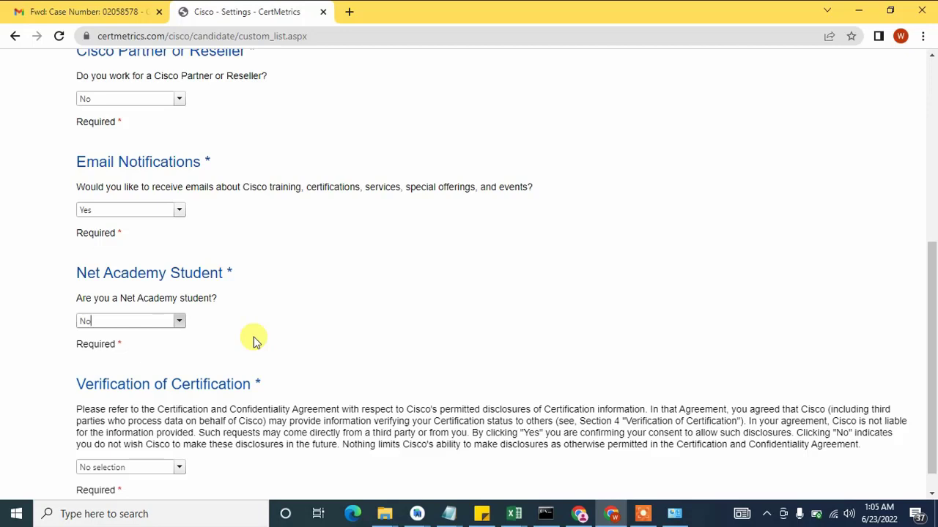
{"action": "scroll", "coordinate": [254, 338], "scroll_direction": "down", "scroll_amount": 1}
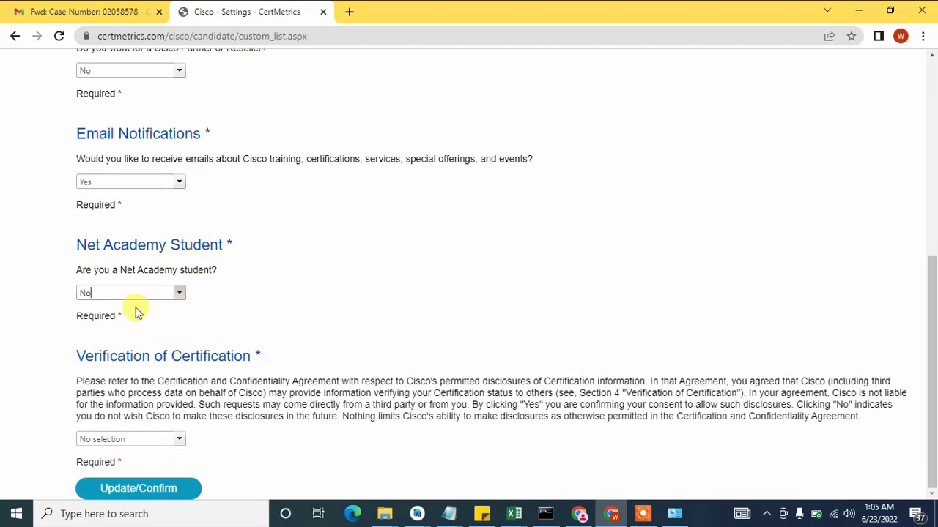
{"action": "left_click", "coordinate": [174, 438]}
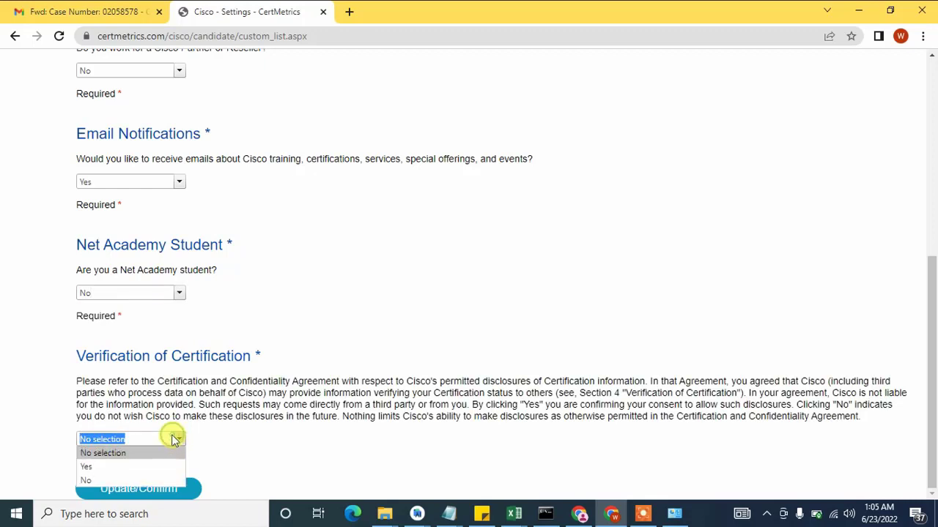
{"action": "left_click", "coordinate": [107, 468]}
{"action": "left_click", "coordinate": [143, 489]}
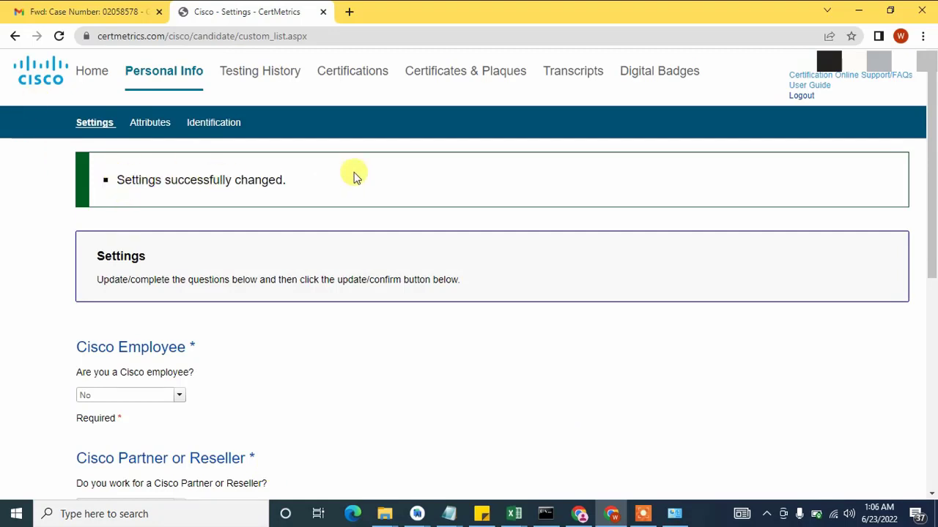
Download the PDF certificate of the active CCNA certification and open the downloaded file.
{"action": "left_click", "coordinate": [356, 77]}
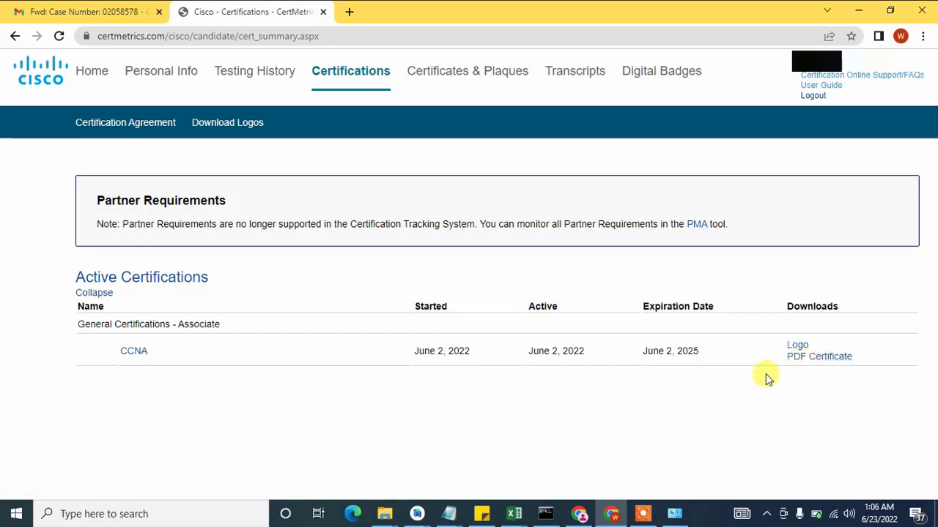
{"action": "left_click", "coordinate": [817, 358]}
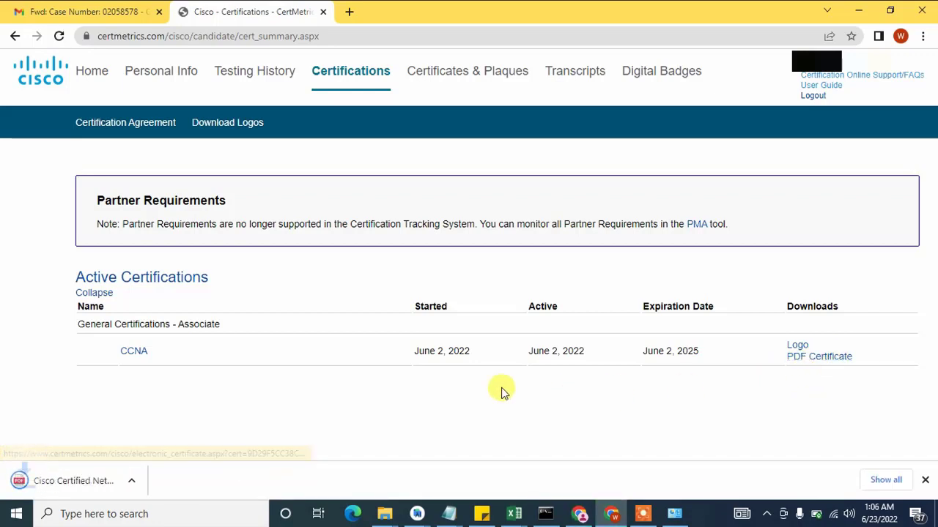
{"action": "left_click", "coordinate": [110, 484]}
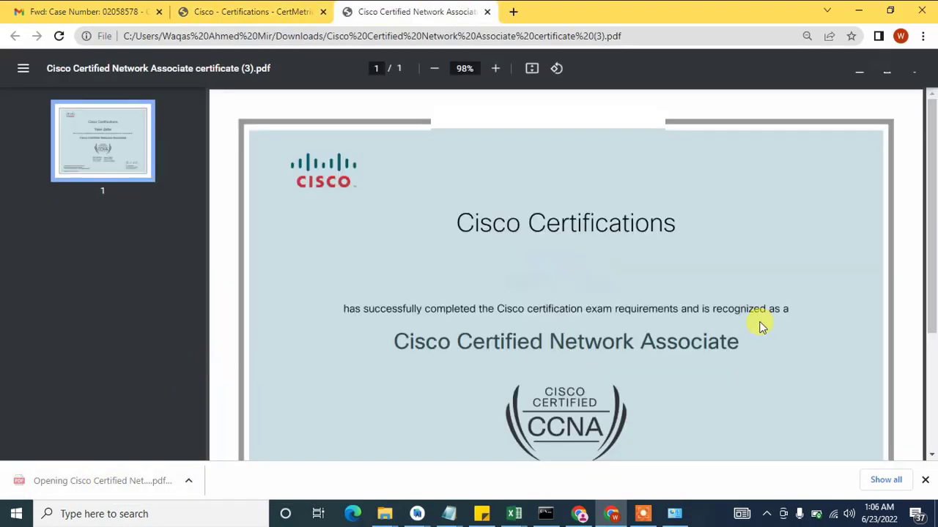
Look over the CCNA certificate PDF and return to the CertMetrics certifications page.
{"action": "scroll", "coordinate": [760, 326], "scroll_direction": "down", "scroll_amount": 2}
{"action": "scroll", "coordinate": [760, 326], "scroll_direction": "up", "scroll_amount": 2}
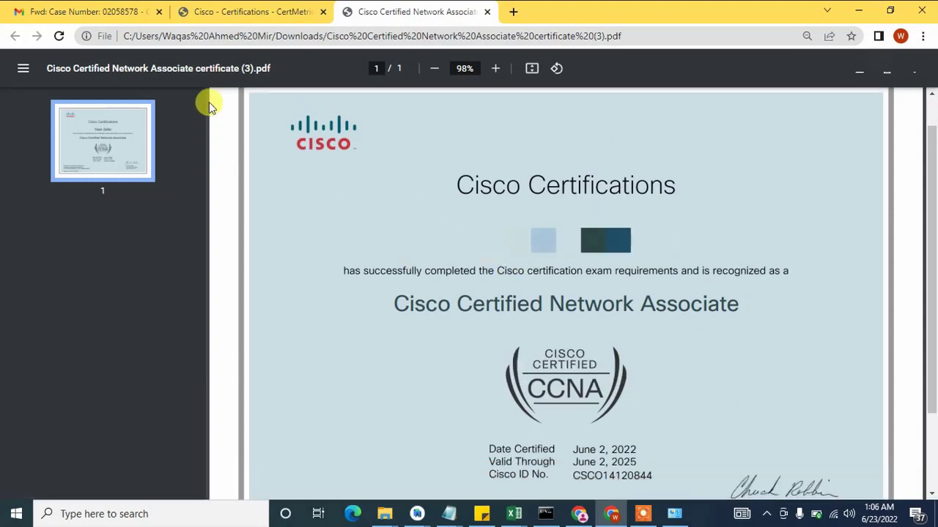
{"action": "left_click", "coordinate": [222, 12]}
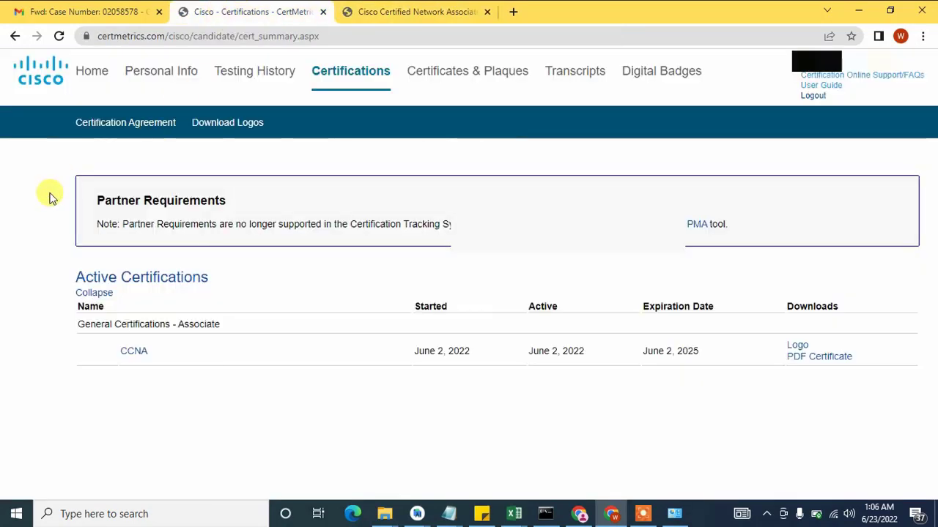